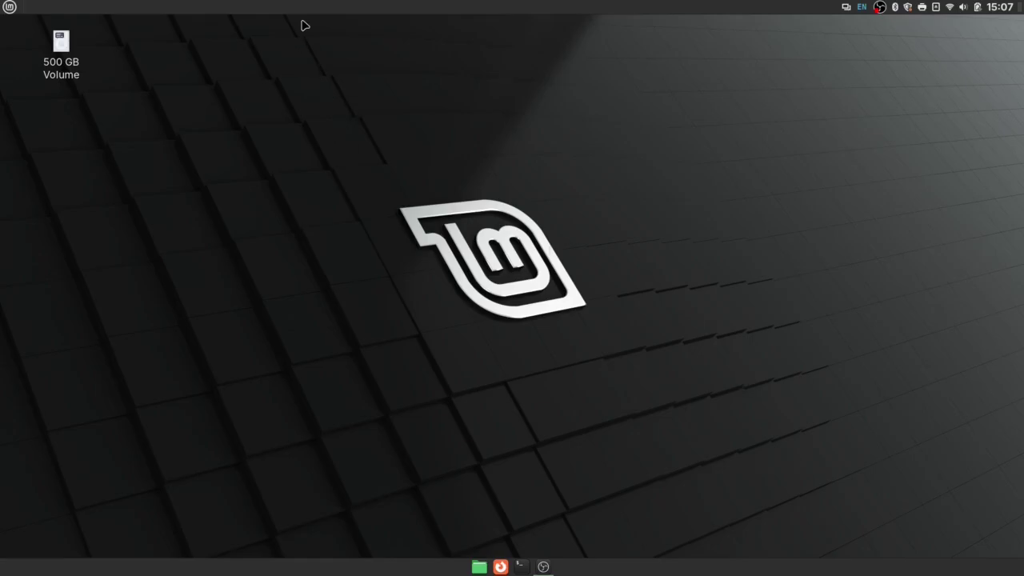
Step: Check the date and battery status, then set the sound volume to 40%
mouse_move(1017, 7)
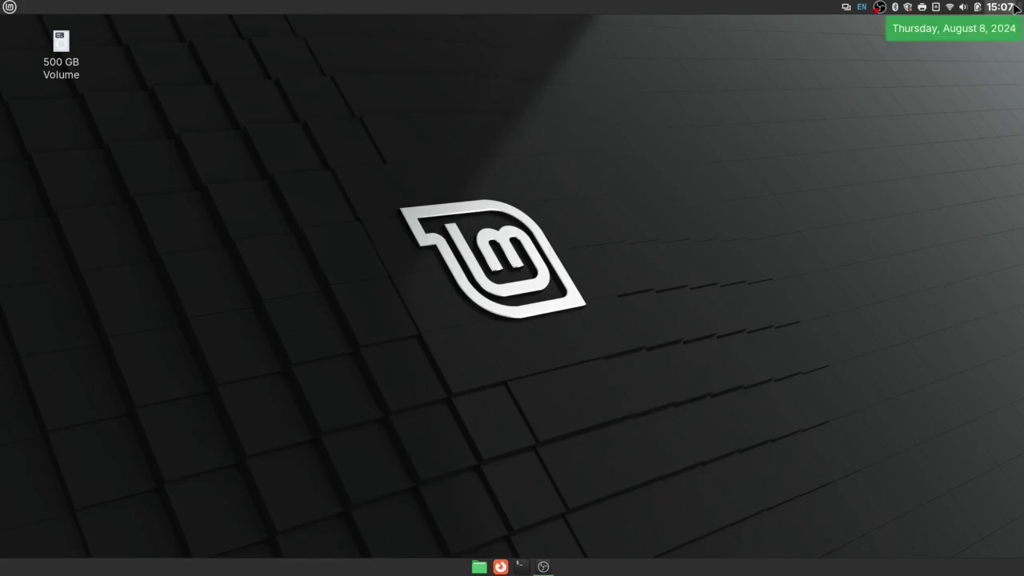
mouse_move(977, 7)
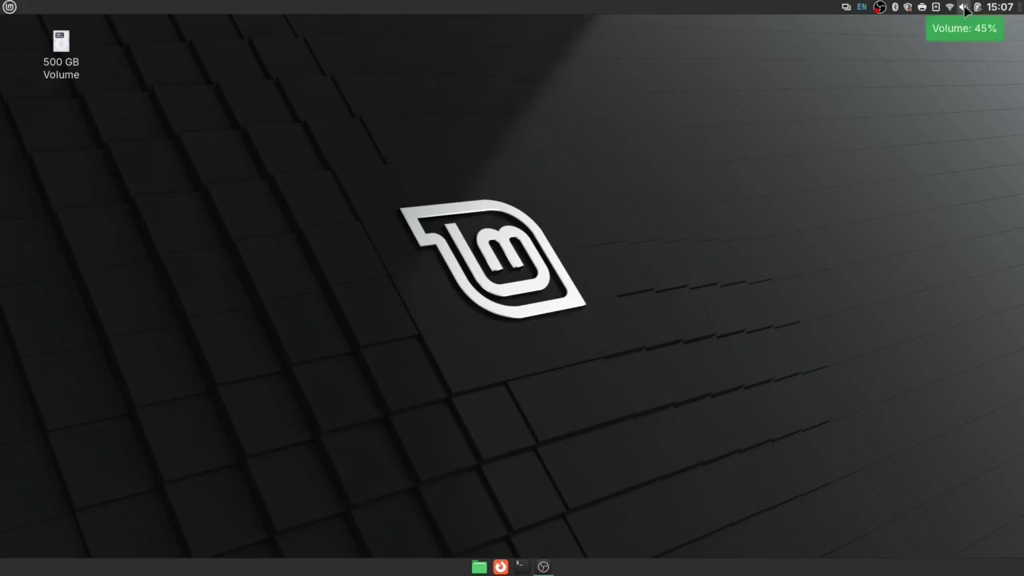
scroll(966, 8, down, 4)
scroll(967, 8, up, 3)
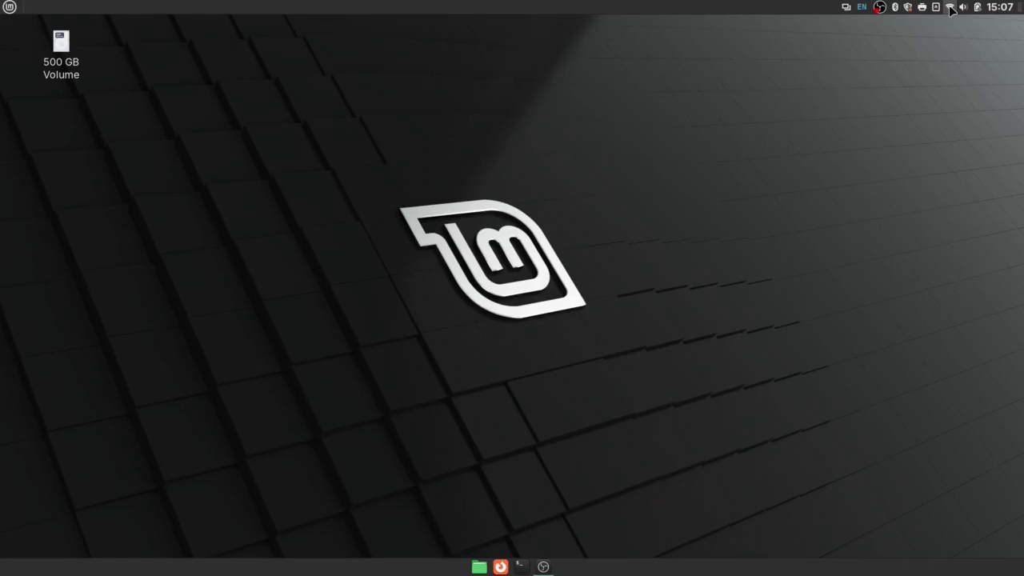
Step: View the available network connections and installed printers, closing each list afterwards
click(950, 8)
click(951, 8)
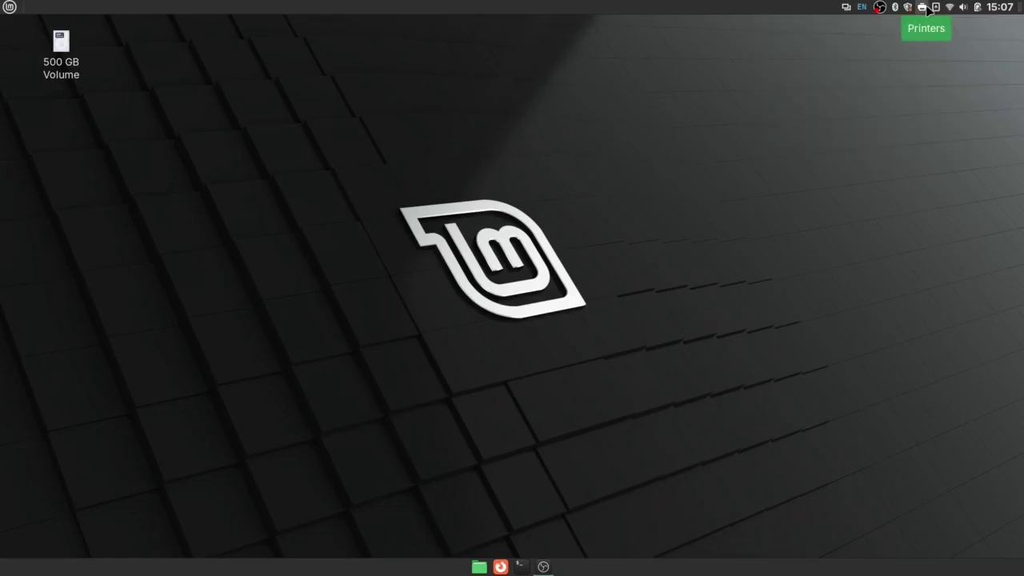
click(924, 8)
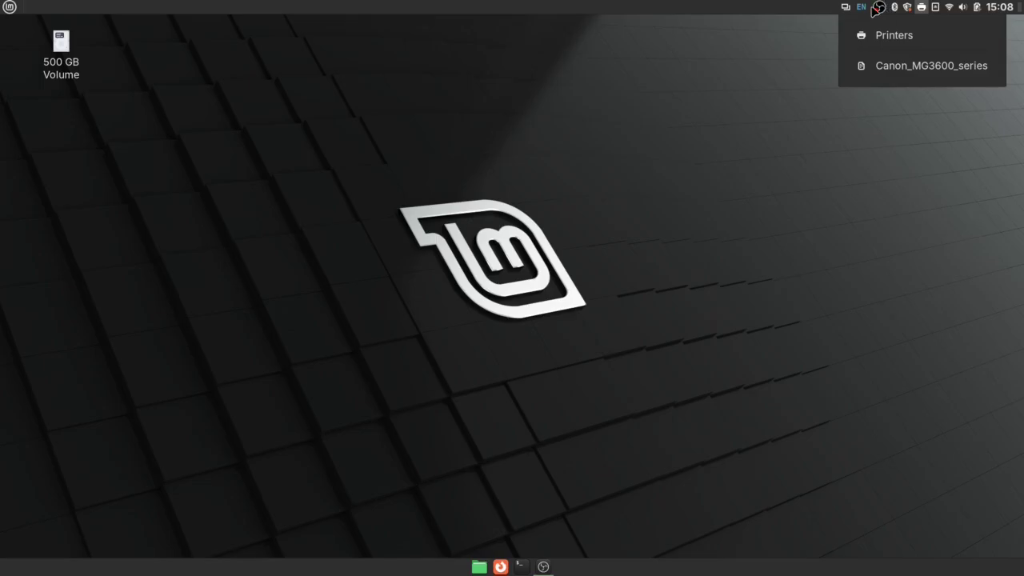
click(846, 7)
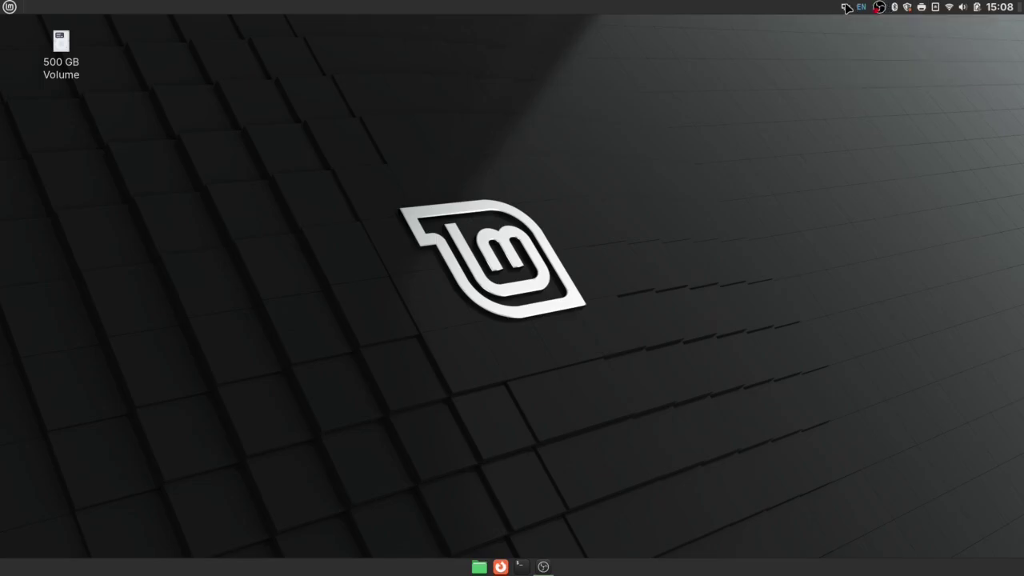
Step: Open the application menu and browse through its categories, ending at Accessories
click(10, 8)
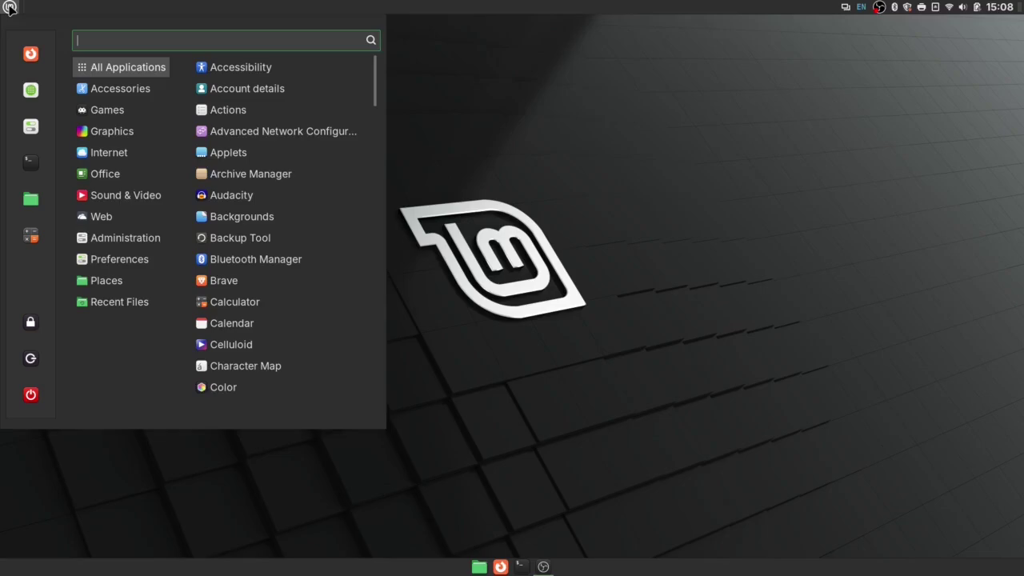
mouse_move(116, 92)
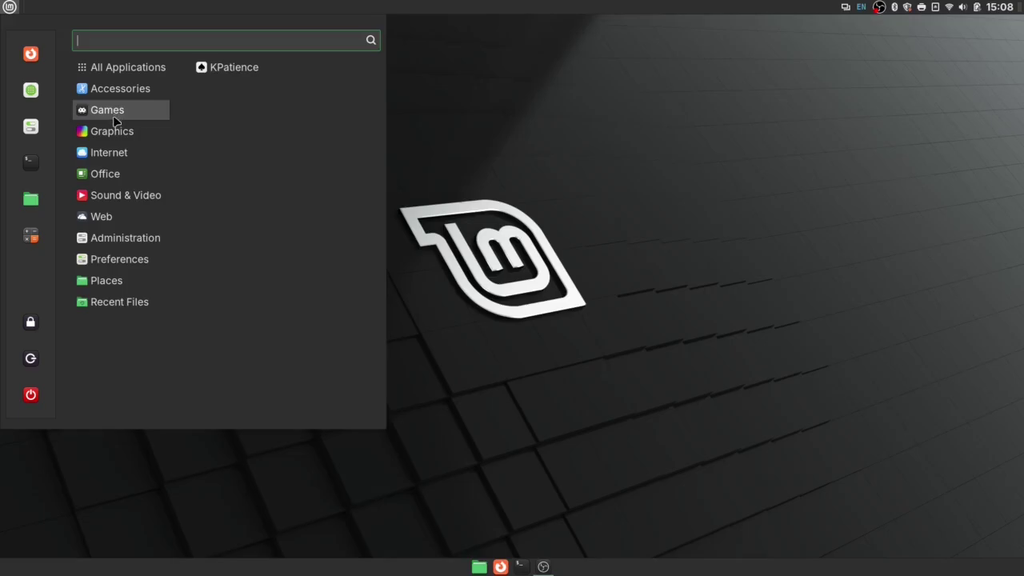
mouse_move(114, 133)
mouse_move(116, 161)
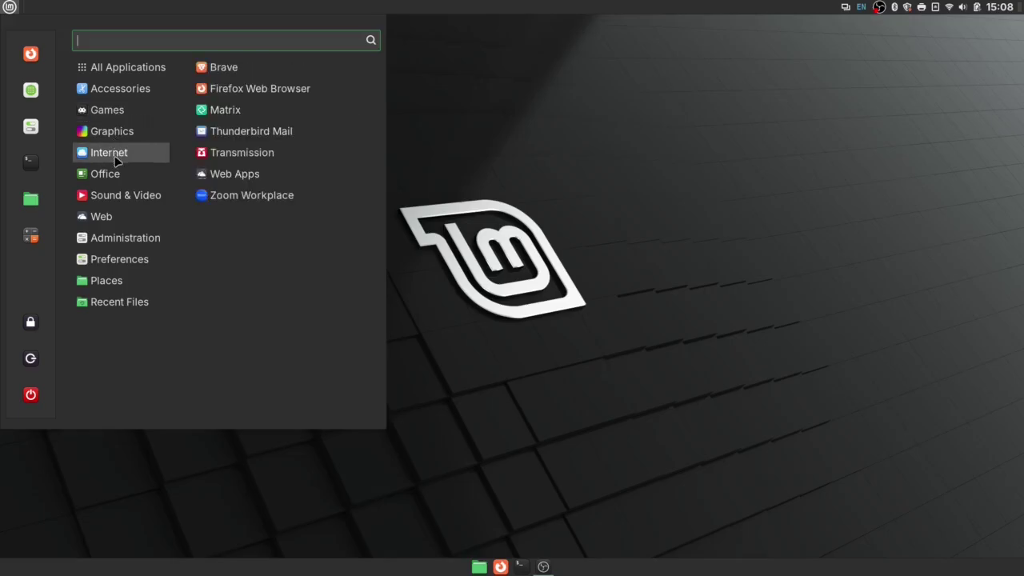
mouse_move(116, 195)
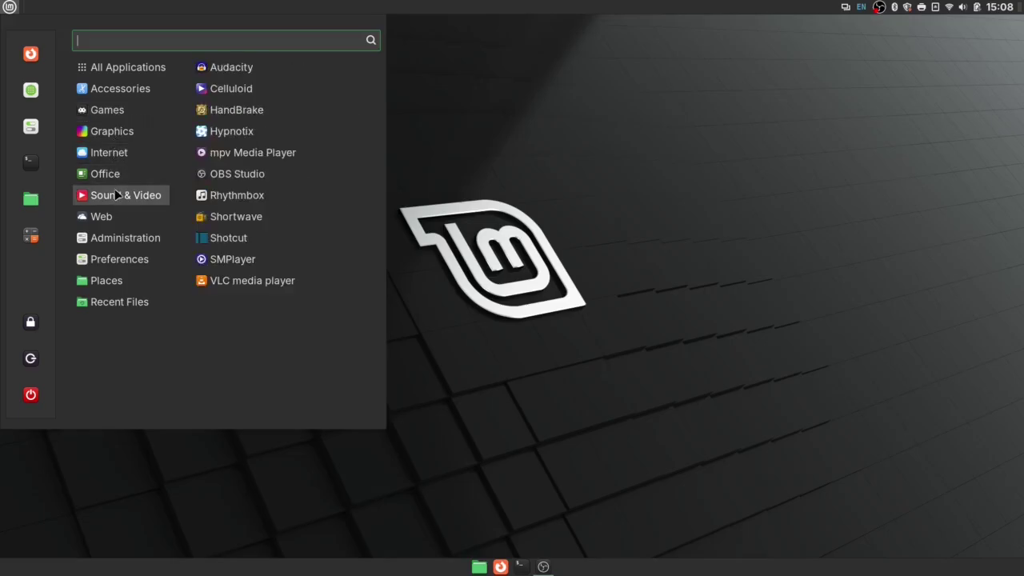
mouse_move(112, 216)
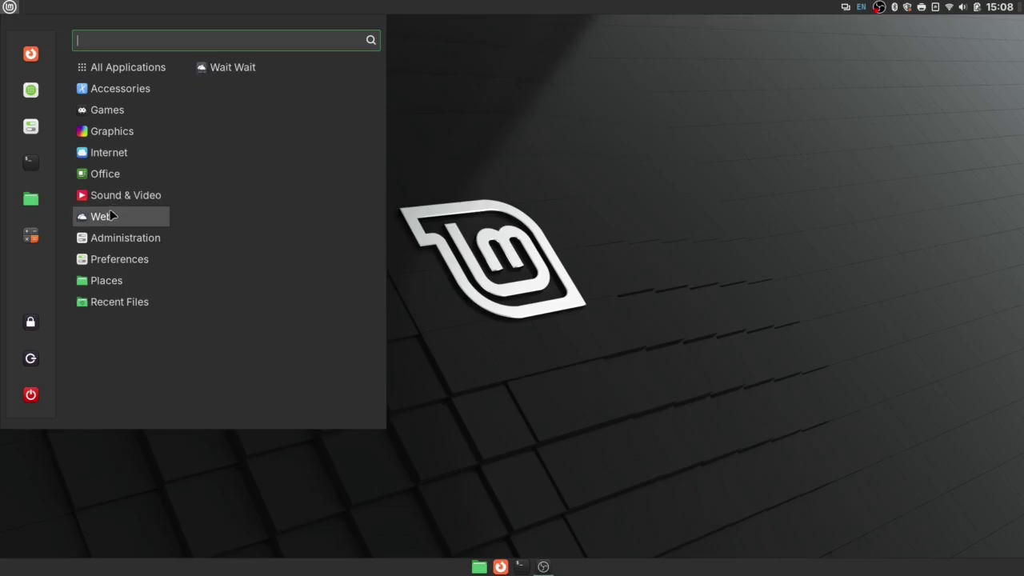
mouse_move(114, 239)
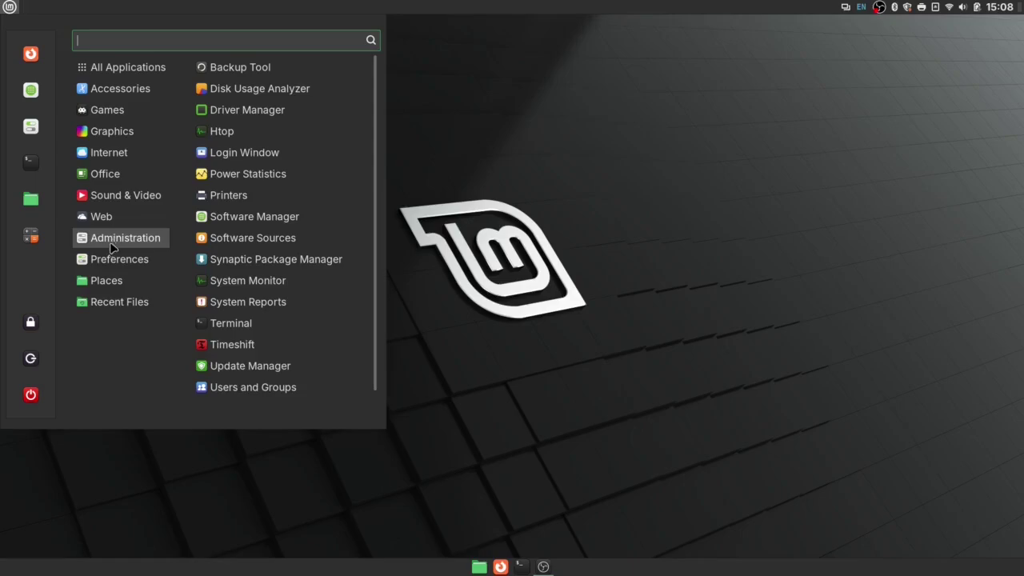
mouse_move(113, 261)
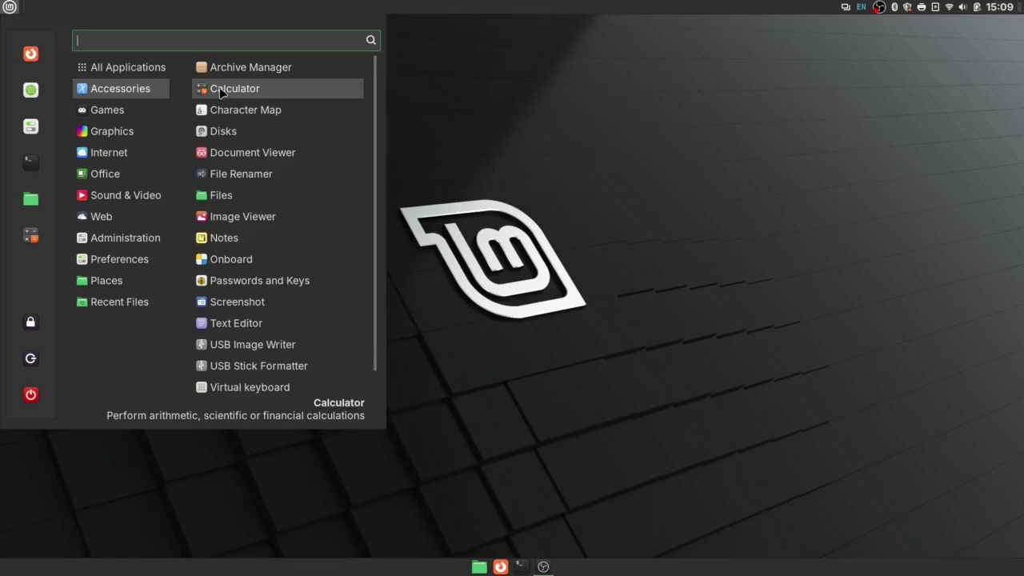
Step: Remove Calculator from favourites, drag it back onto the favourites bar, then close the menu
right_click(221, 93)
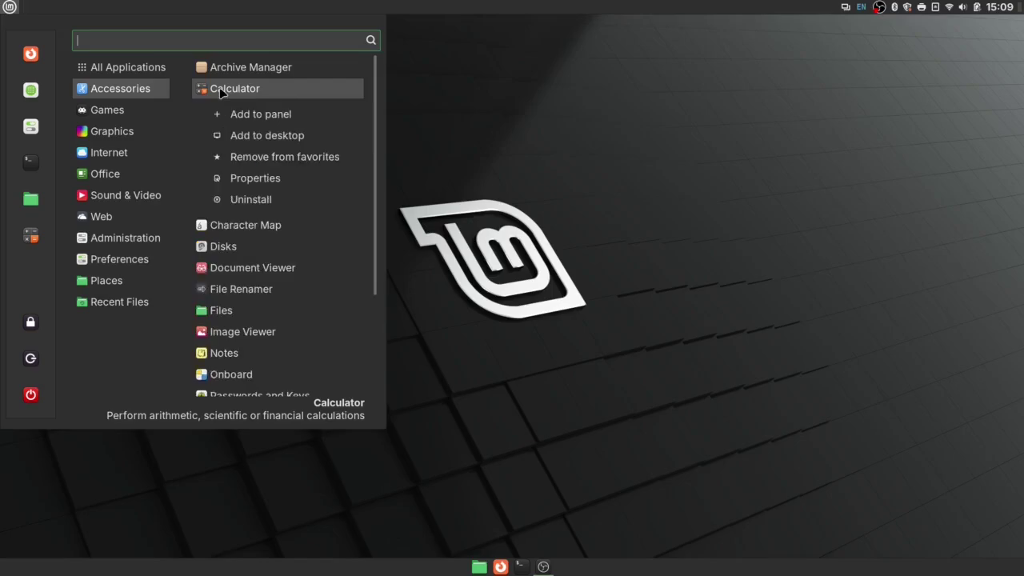
click(247, 156)
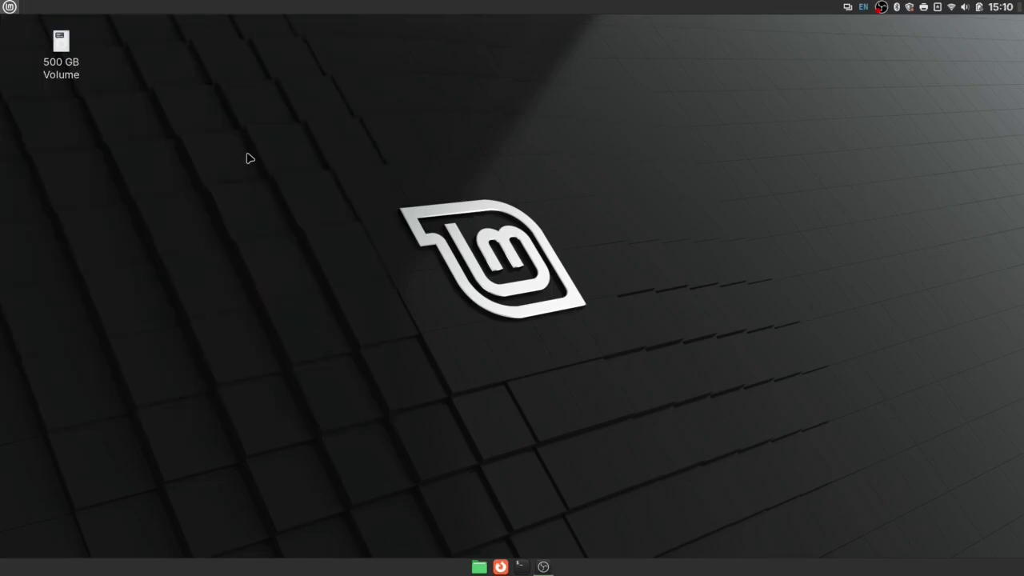
click(10, 6)
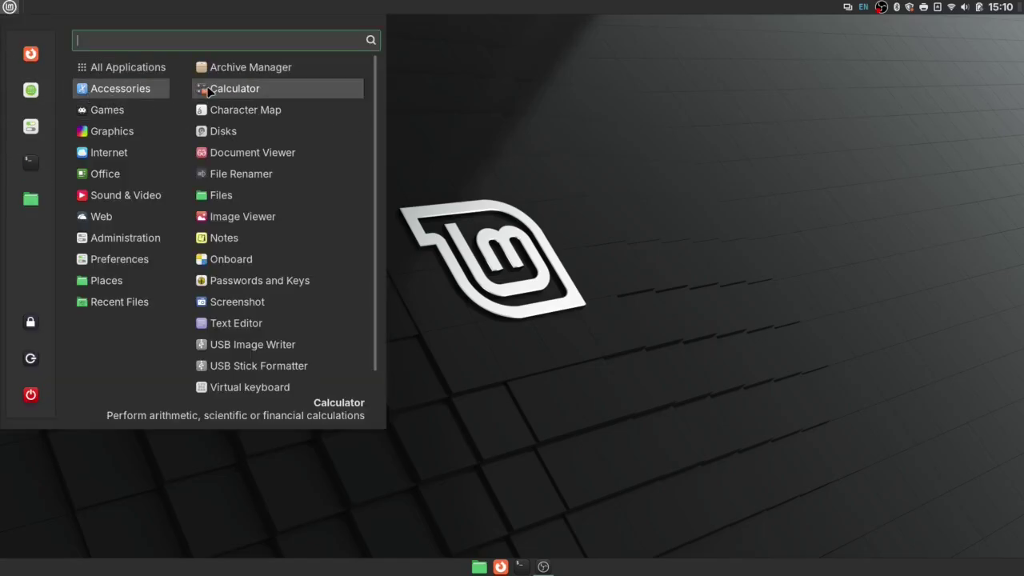
drag(207, 92, 28, 228)
click(120, 67)
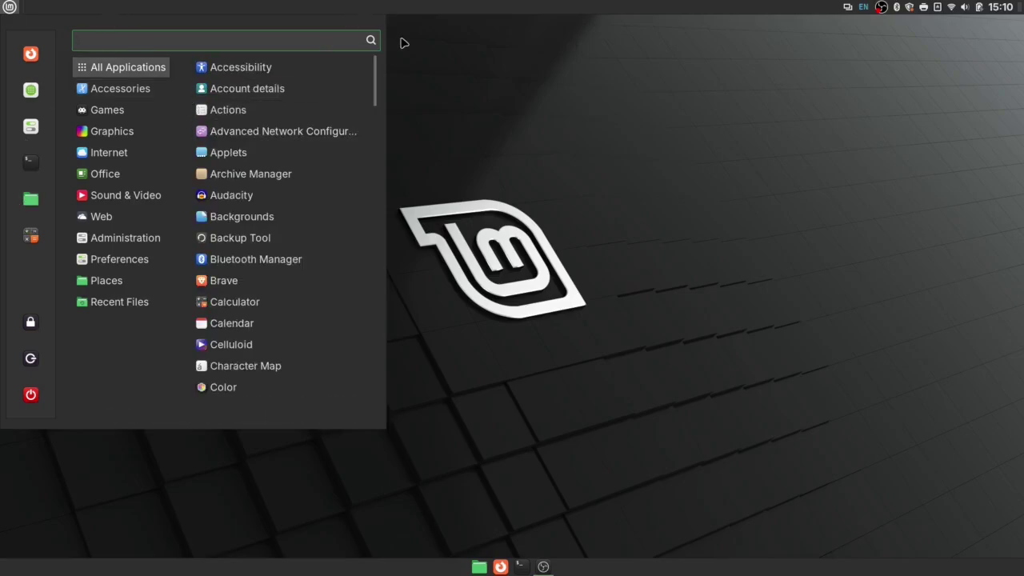
click(480, 65)
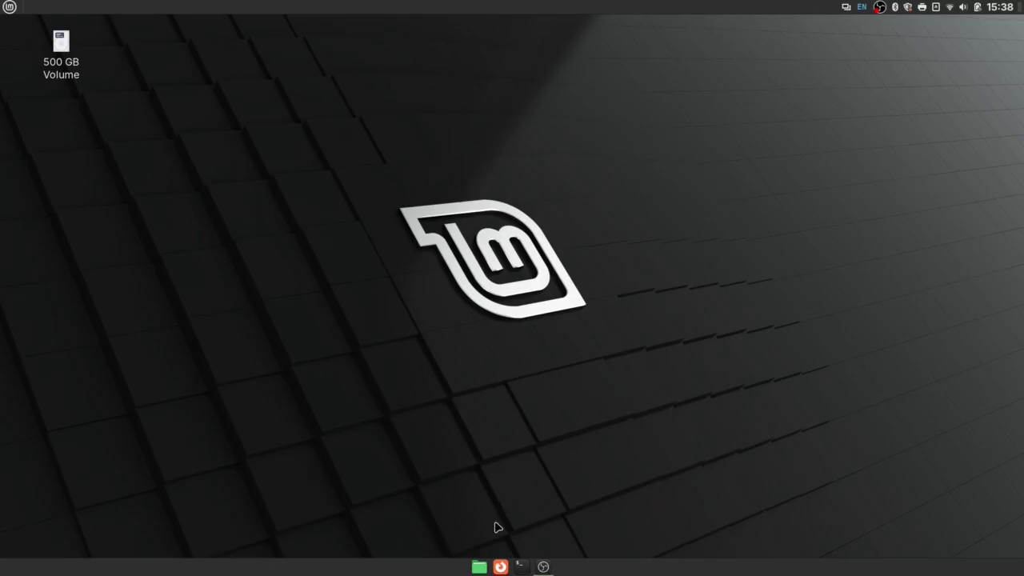
Step: Launch Firefox from the panel and open the cnn shortcut tile
click(500, 567)
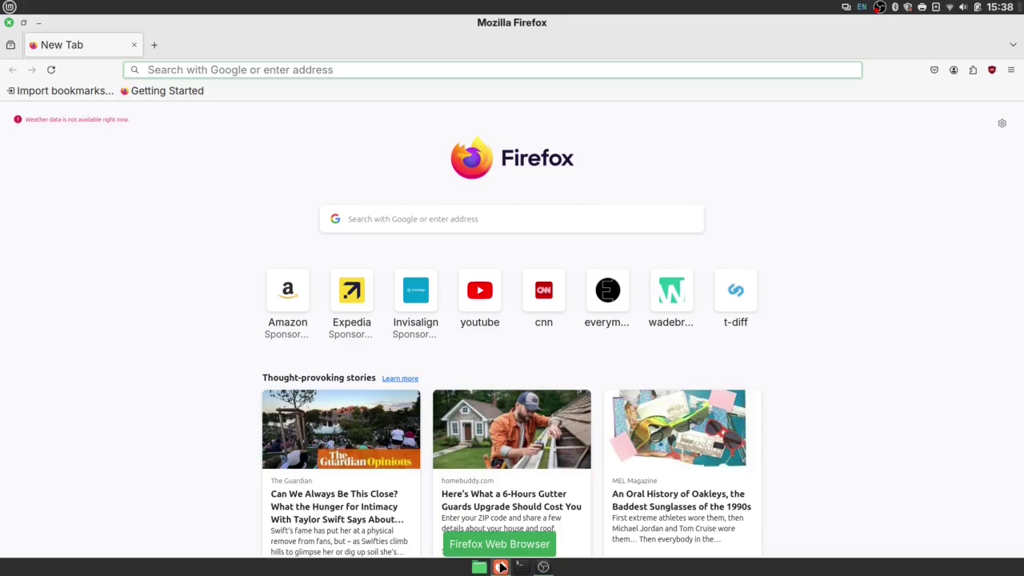
click(547, 301)
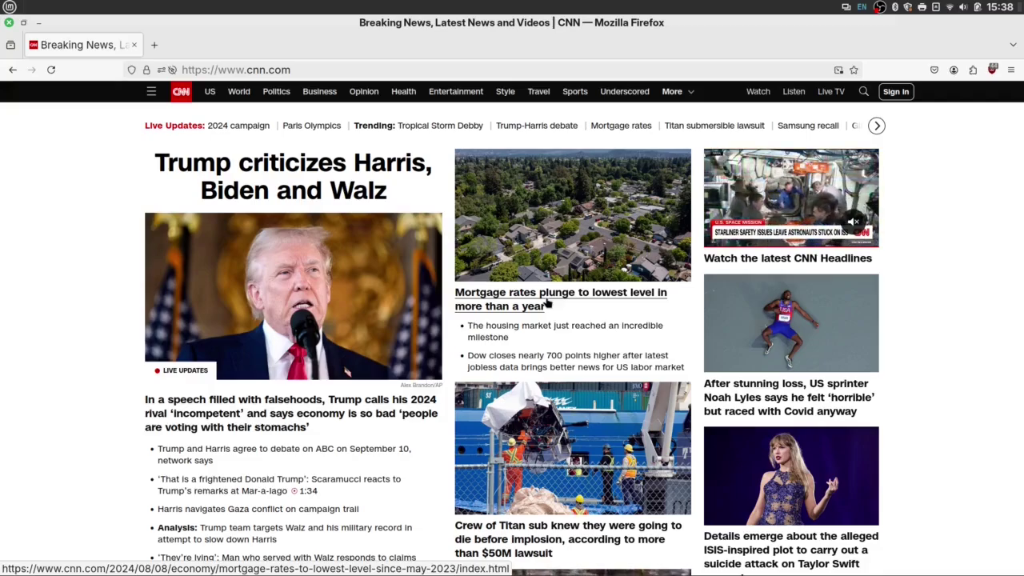
Step: Launch Thunderbird Mail from the Internet category and close its Account Setup window
click(9, 6)
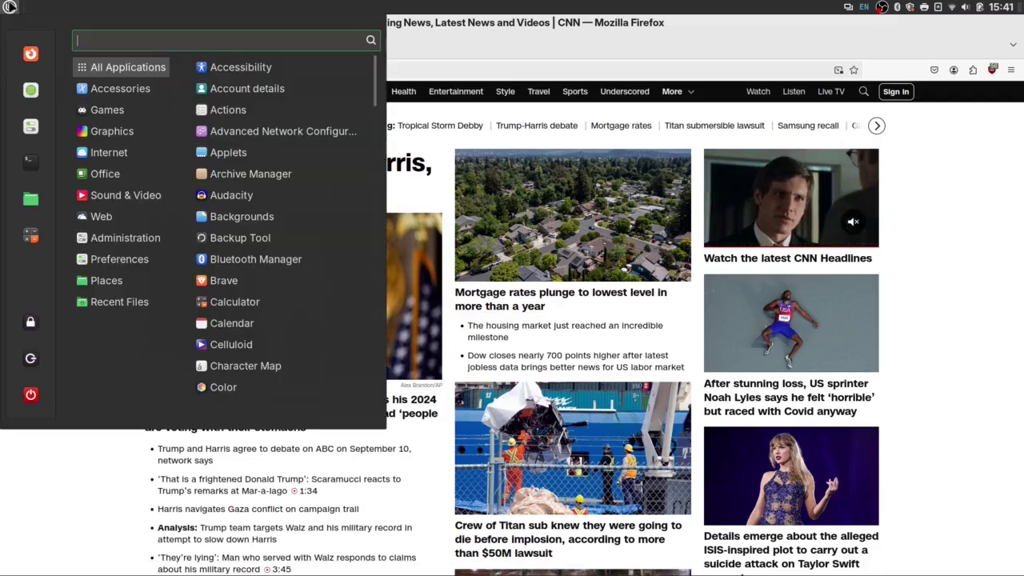
mouse_move(132, 156)
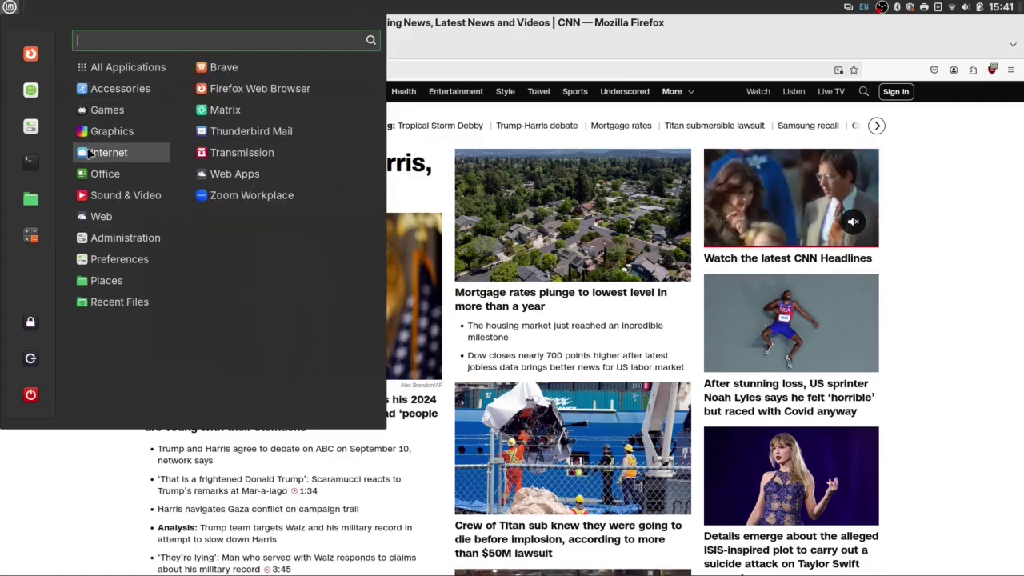
click(249, 131)
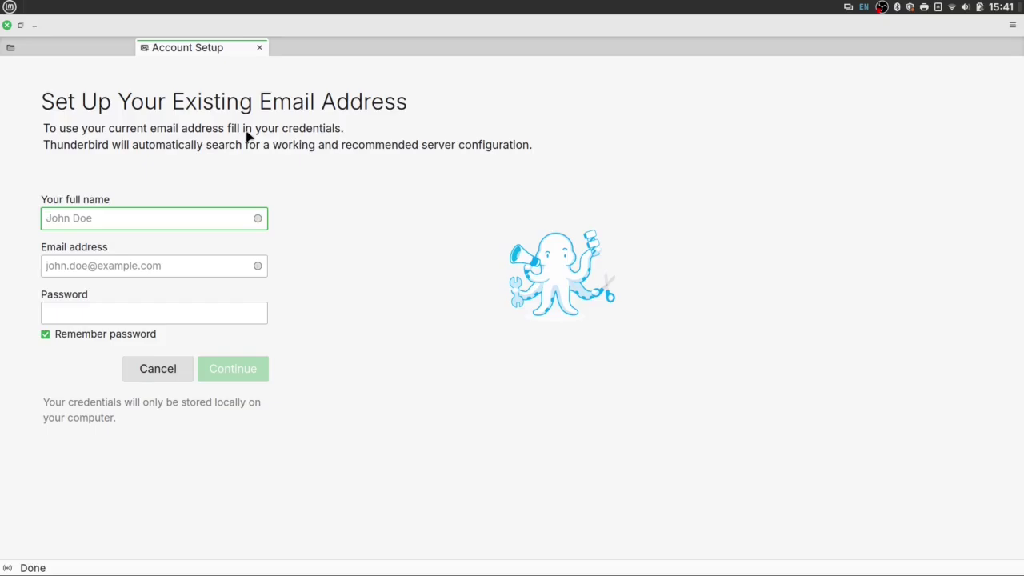
click(7, 26)
Step: Reopen the application menu and browse from Accessories to the Office category
click(10, 7)
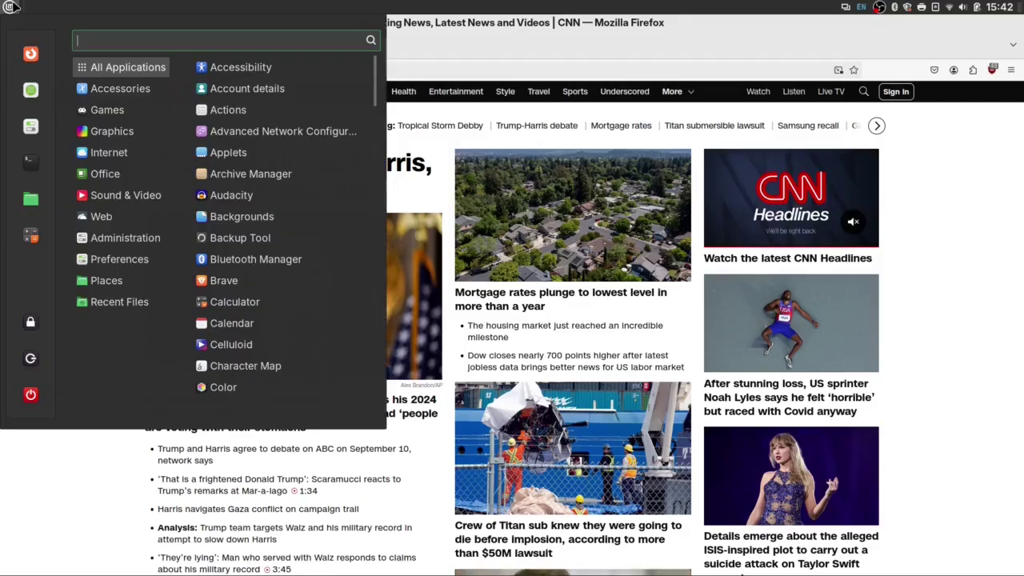
click(105, 86)
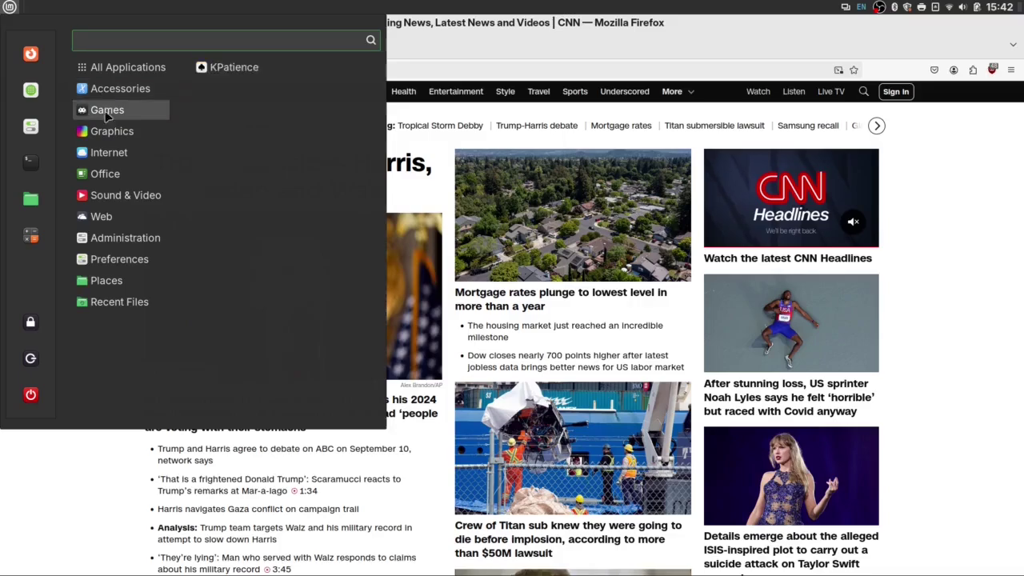
mouse_move(111, 160)
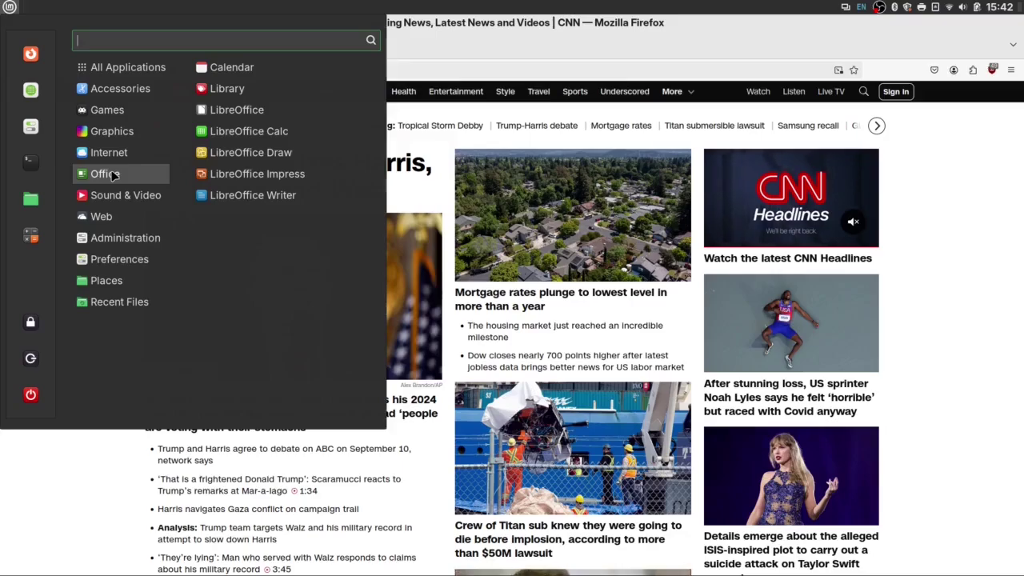
Step: Start a blank LibreOffice Calc spreadsheet and a blank Writer document, then reopen the menu
click(206, 139)
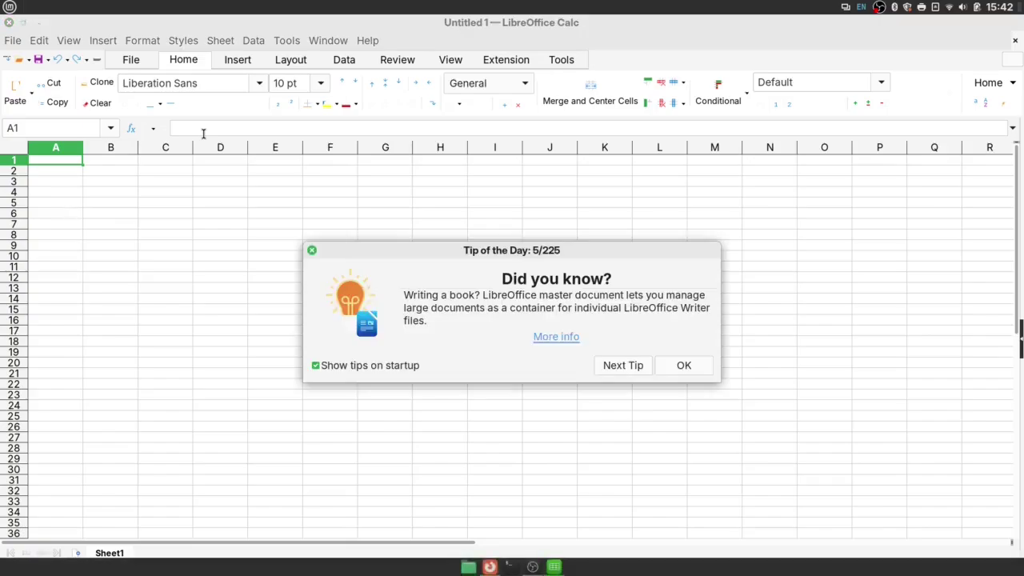
click(684, 367)
click(9, 7)
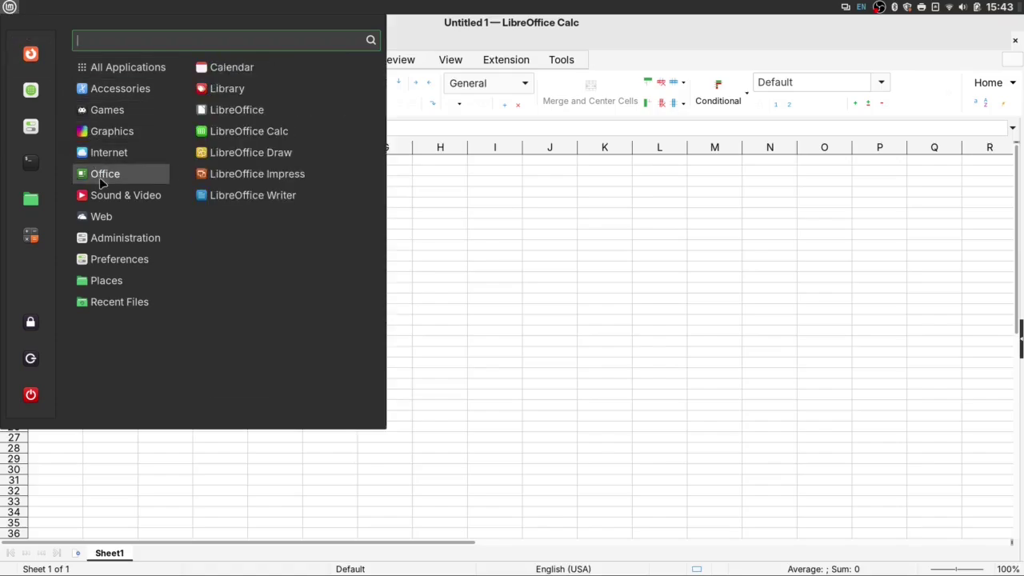
click(221, 197)
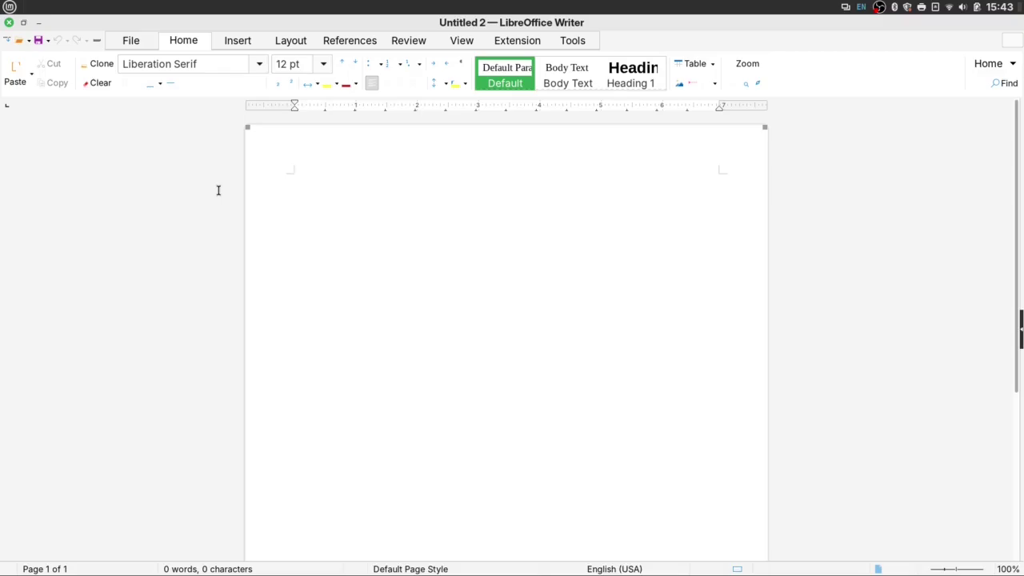
click(9, 6)
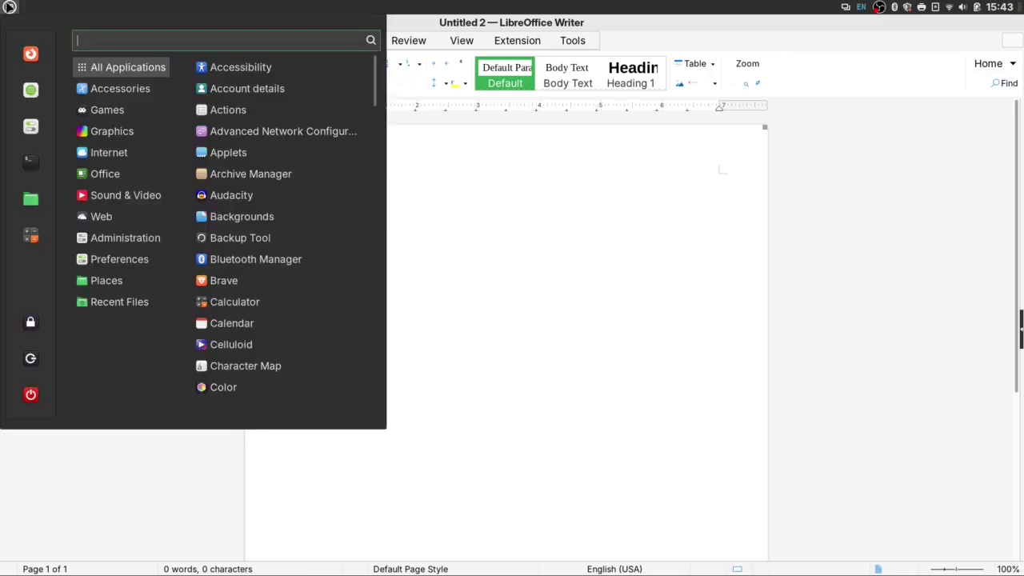
Step: Launch Software Manager, scroll through its Featured and Top Rated apps, then close it
click(30, 91)
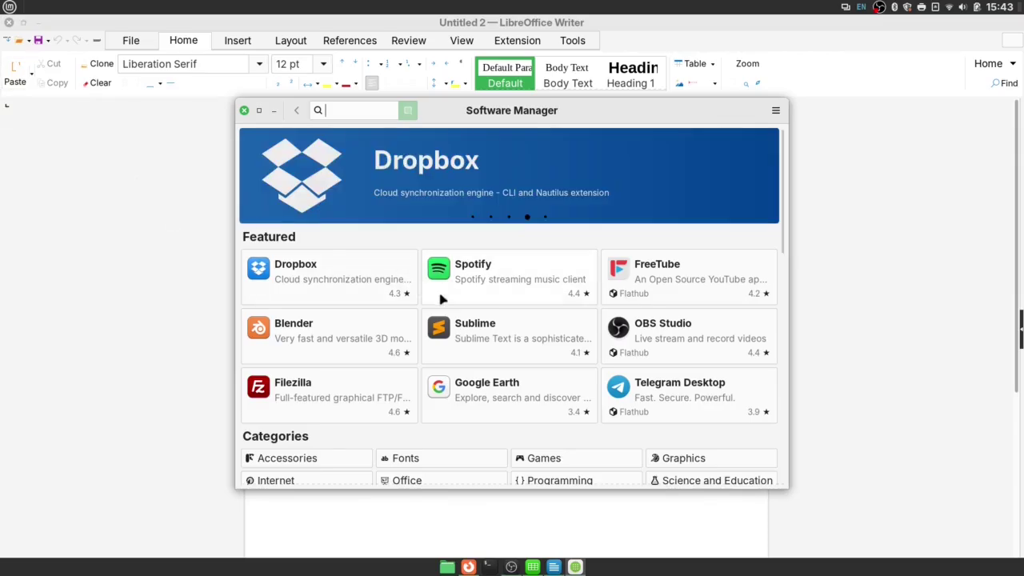
scroll(441, 297, down, 5)
scroll(440, 296, down, 5)
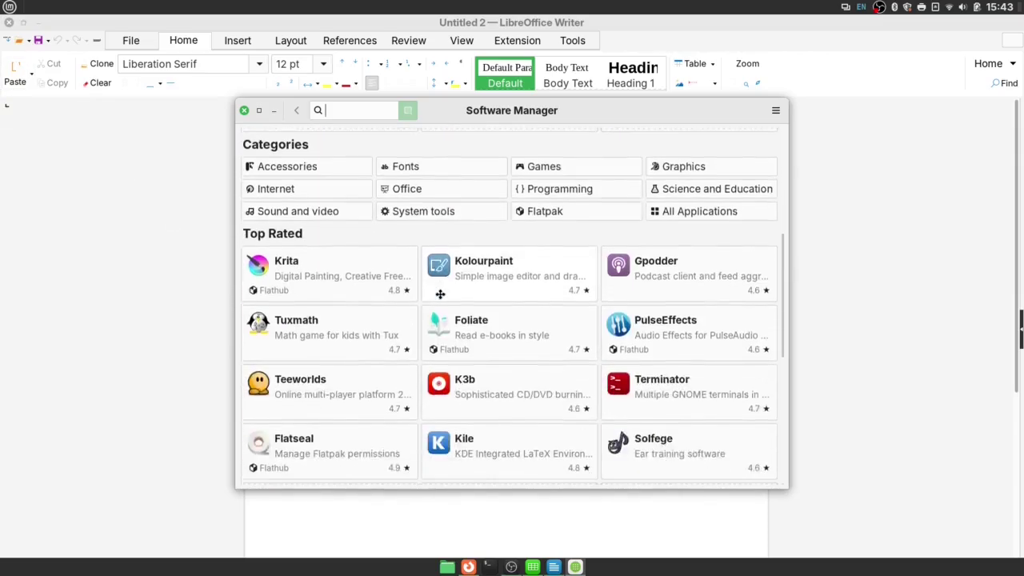
scroll(439, 294, up, 7)
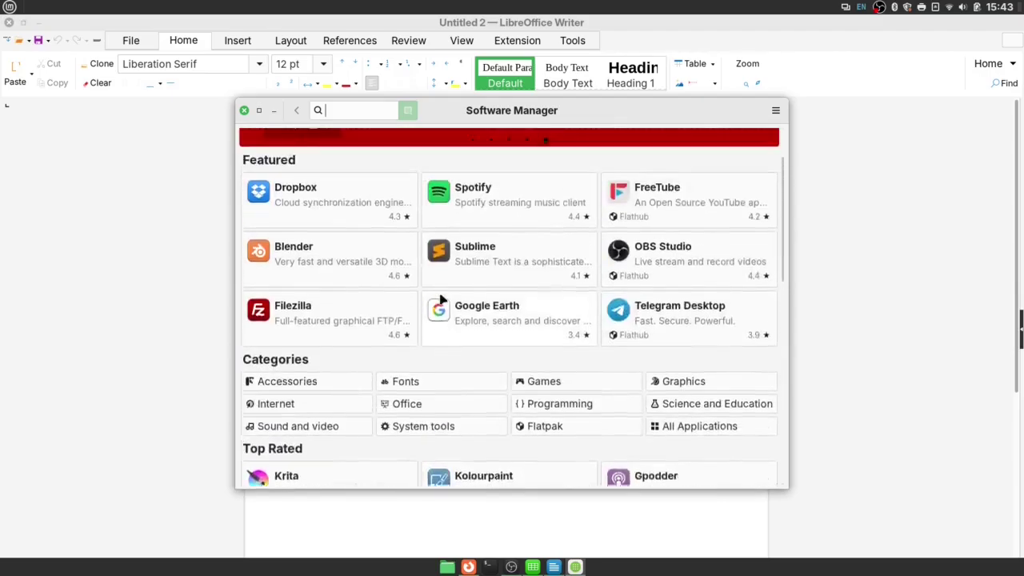
scroll(438, 294, down, 12)
scroll(438, 293, down, 4)
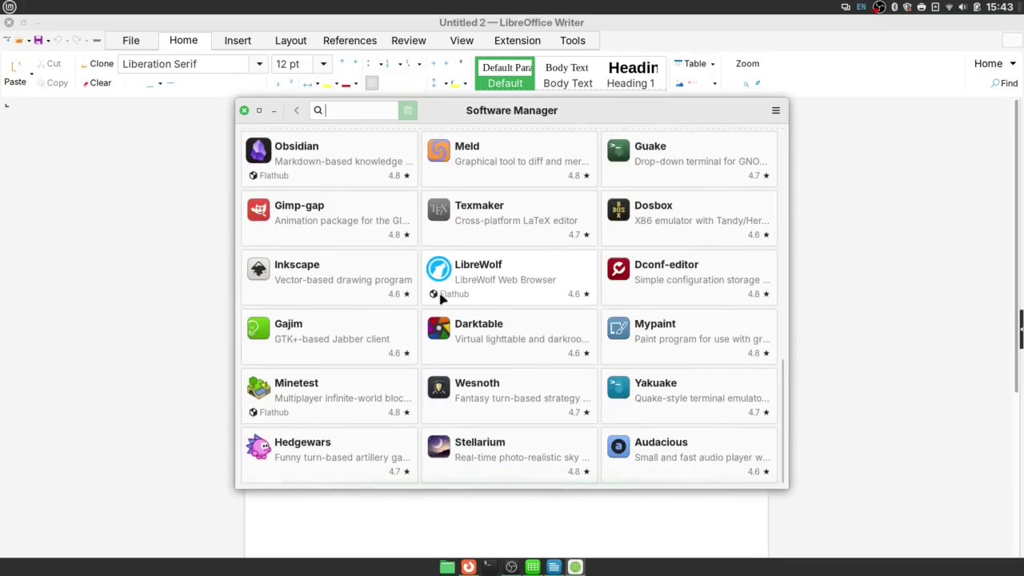
scroll(439, 294, up, 15)
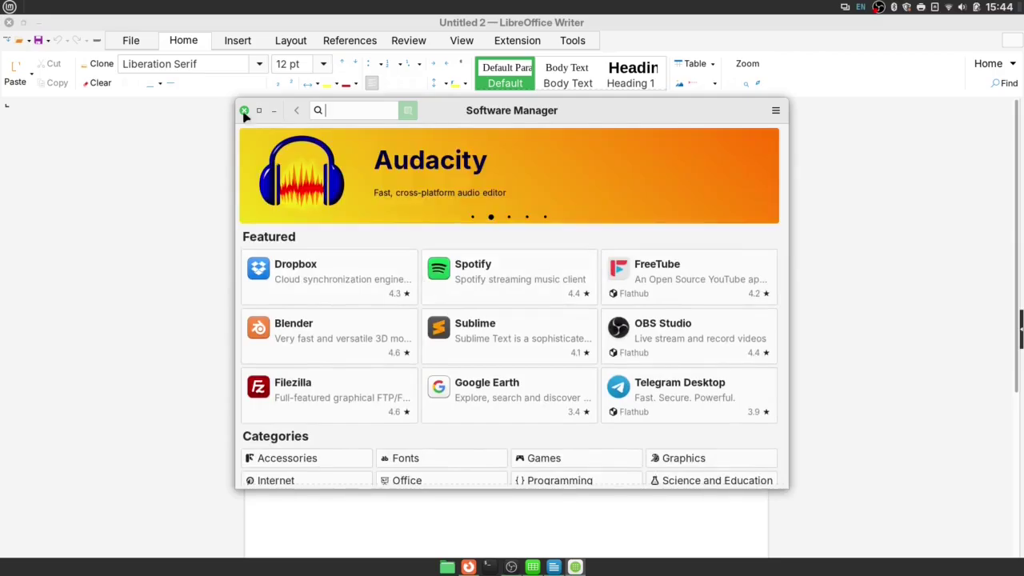
click(245, 111)
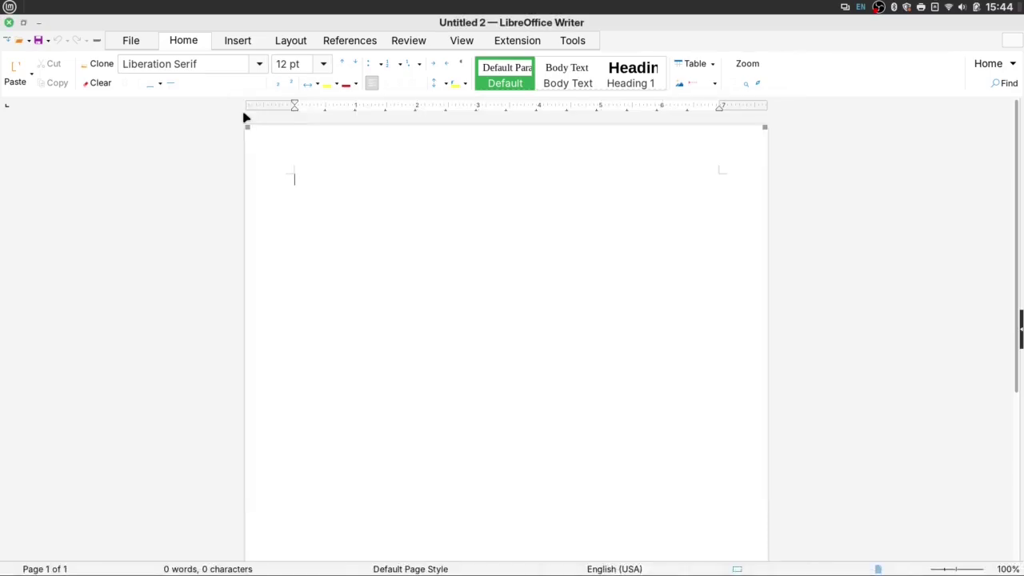
Step: In System Settings Themes, choose the Mint-L style, Dark appearance and purple accent colour
click(8, 6)
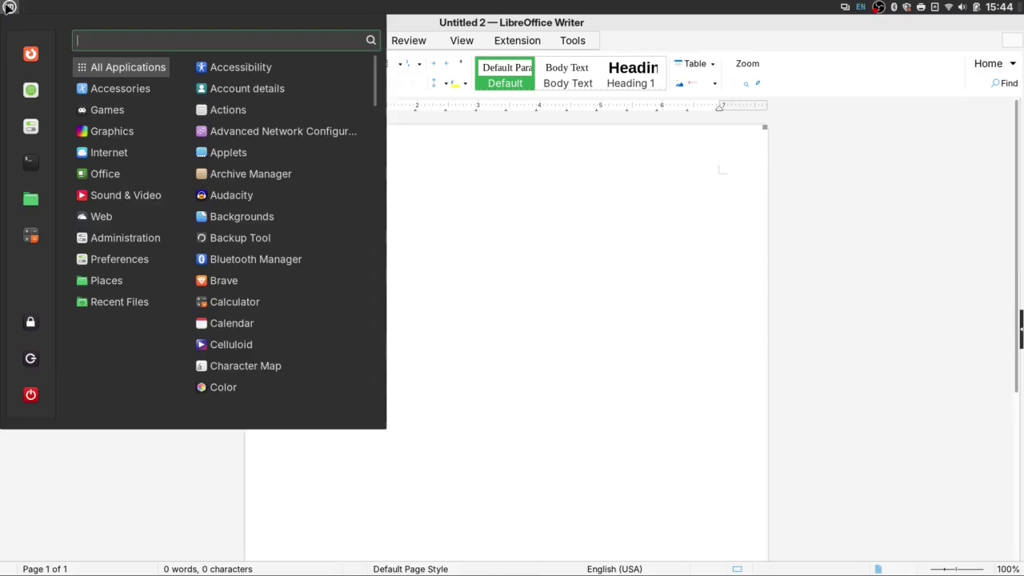
click(27, 127)
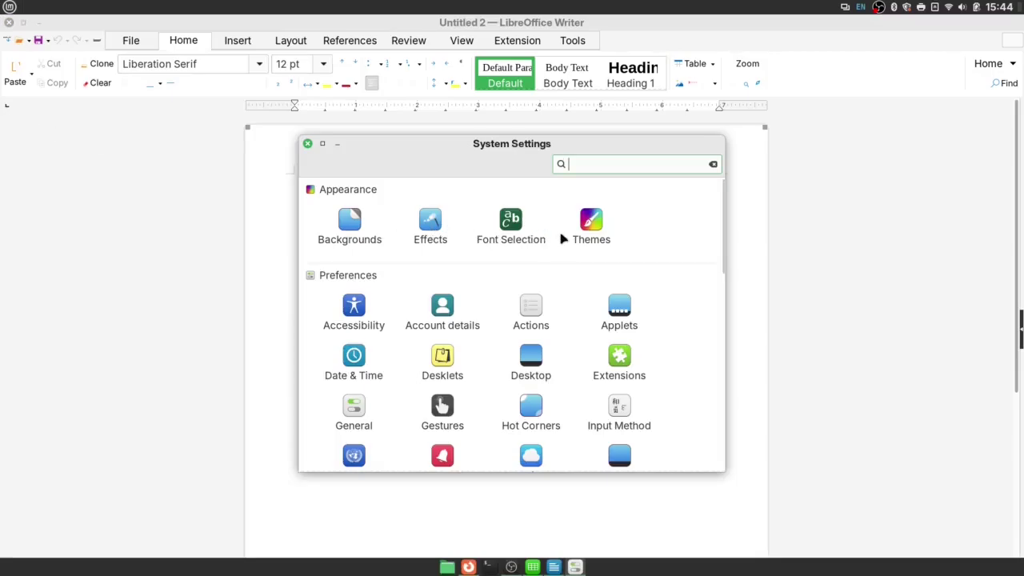
click(594, 230)
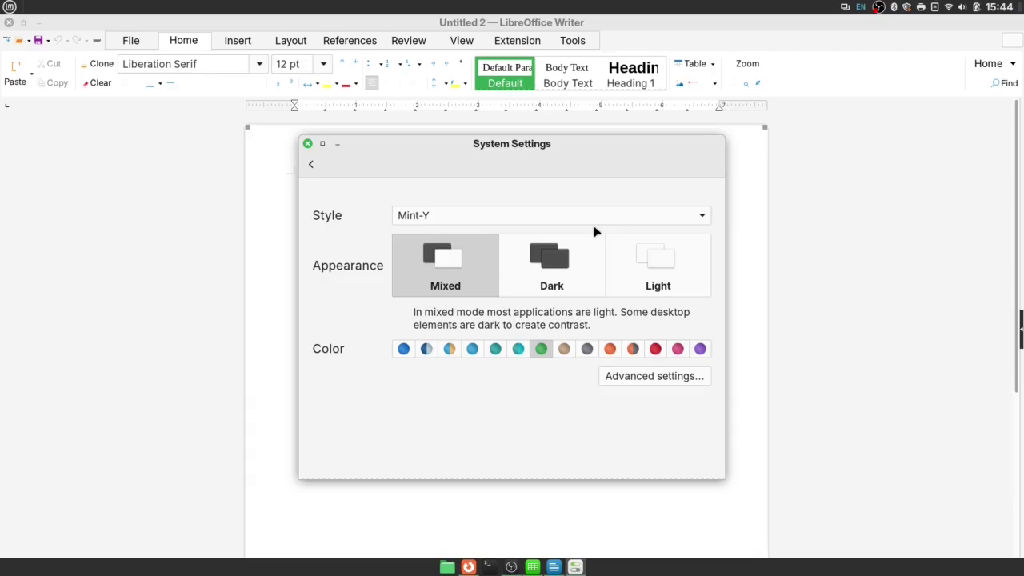
click(590, 222)
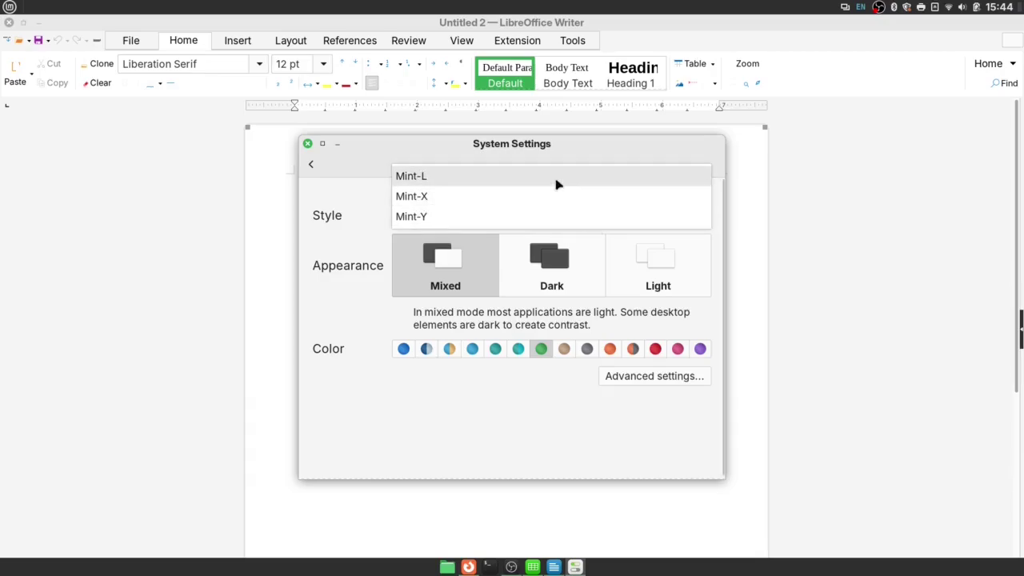
key(Escape)
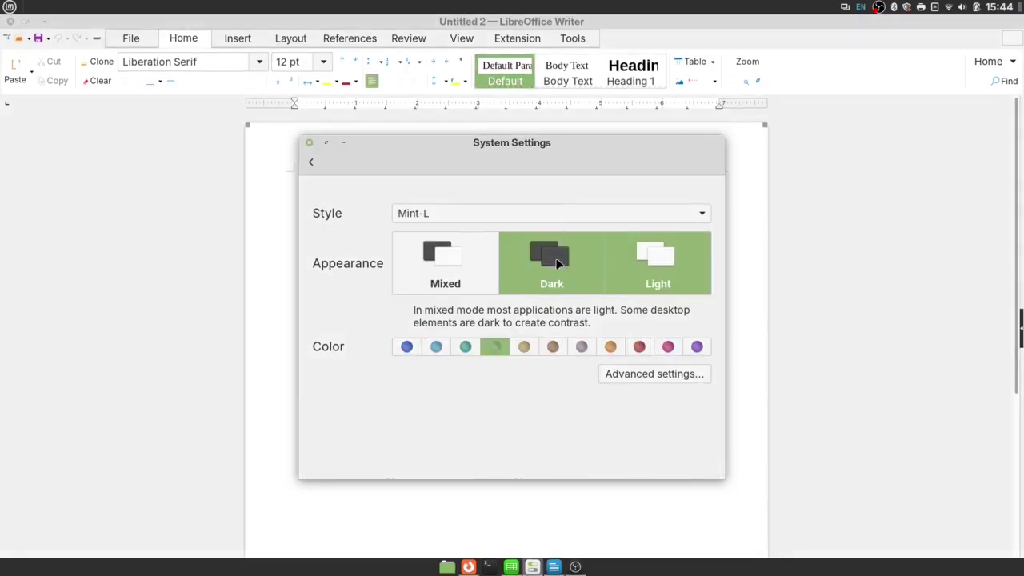
click(558, 264)
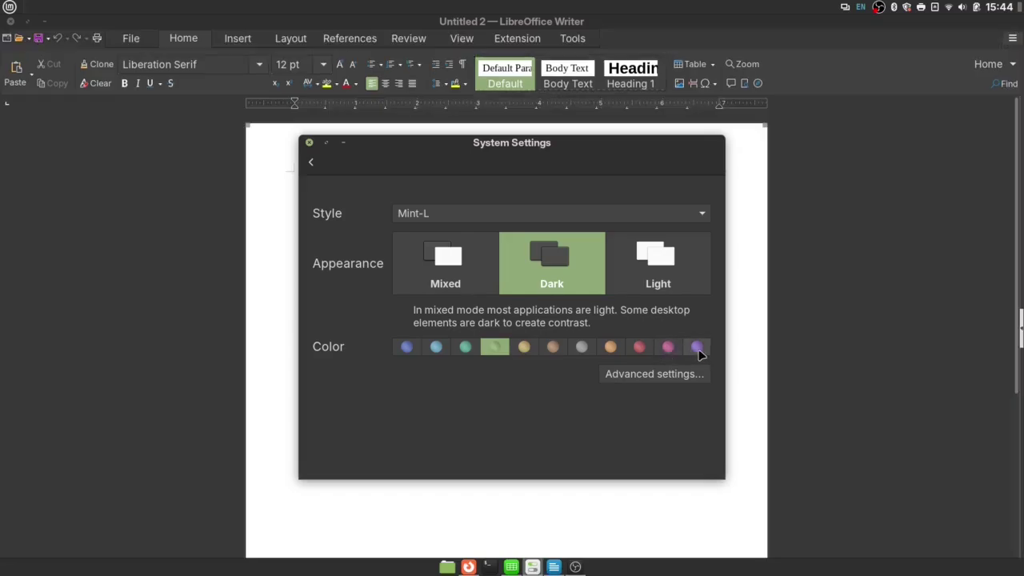
click(697, 347)
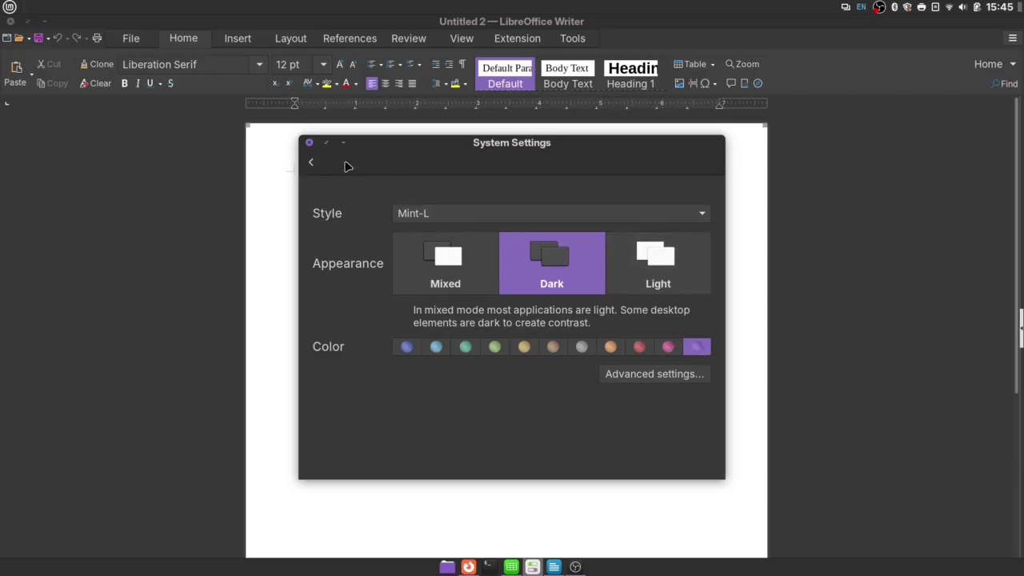
Step: Close System Settings and reopen it from the application menu
click(311, 144)
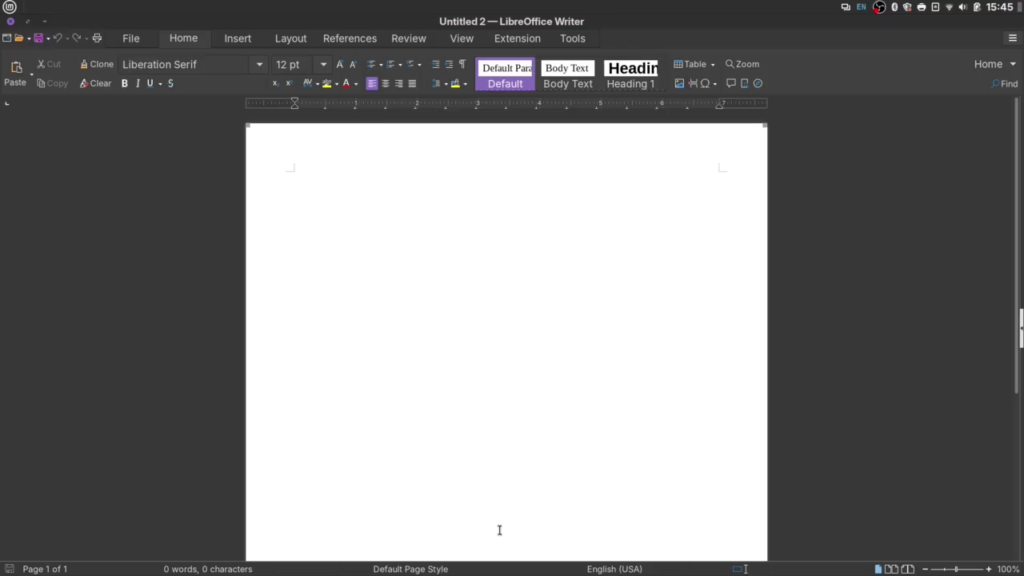
mouse_move(542, 566)
click(10, 7)
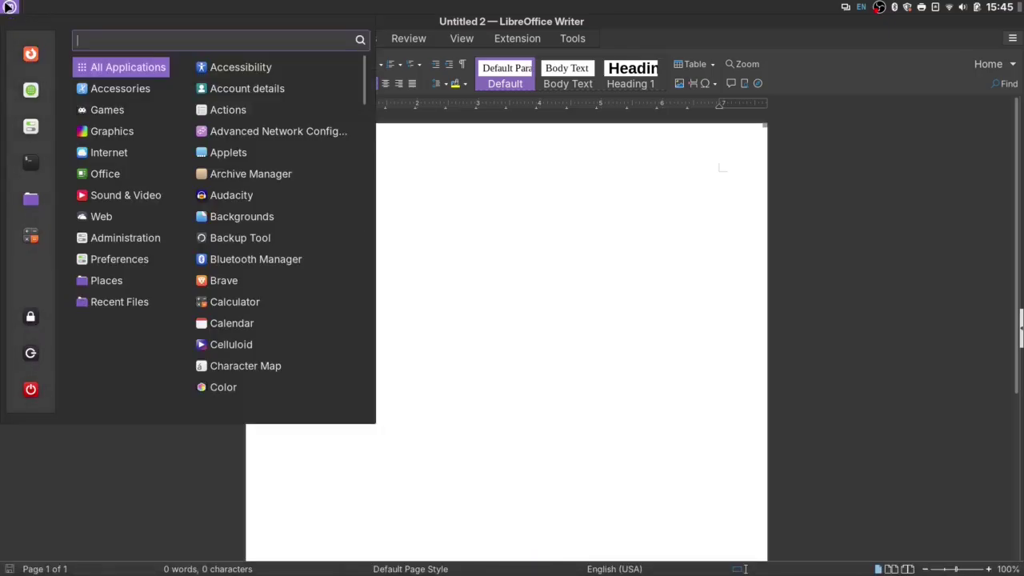
click(31, 126)
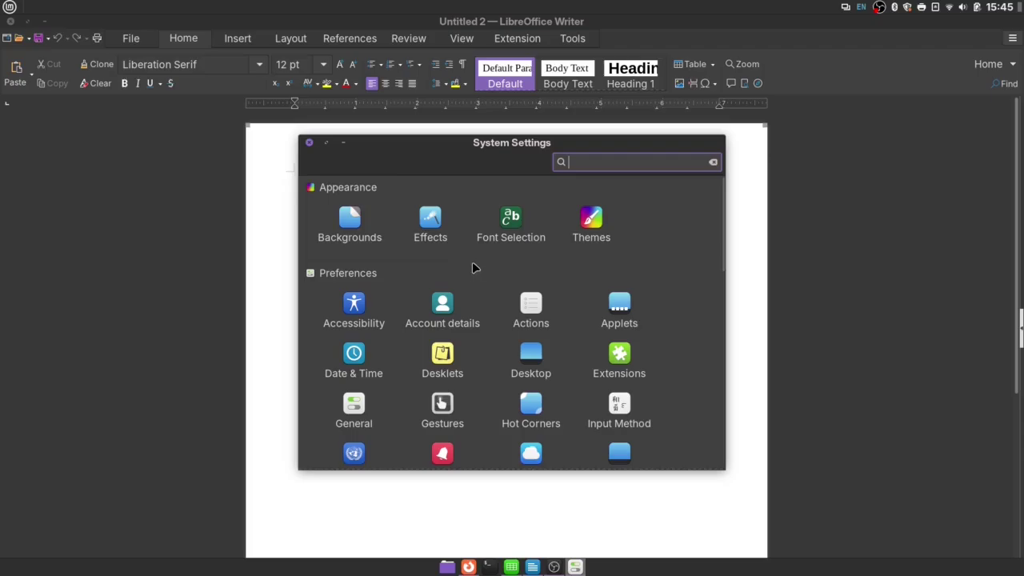
Step: In Windows settings, try the Right and then Classic Mac titlebar button layouts
scroll(473, 267, down, 7)
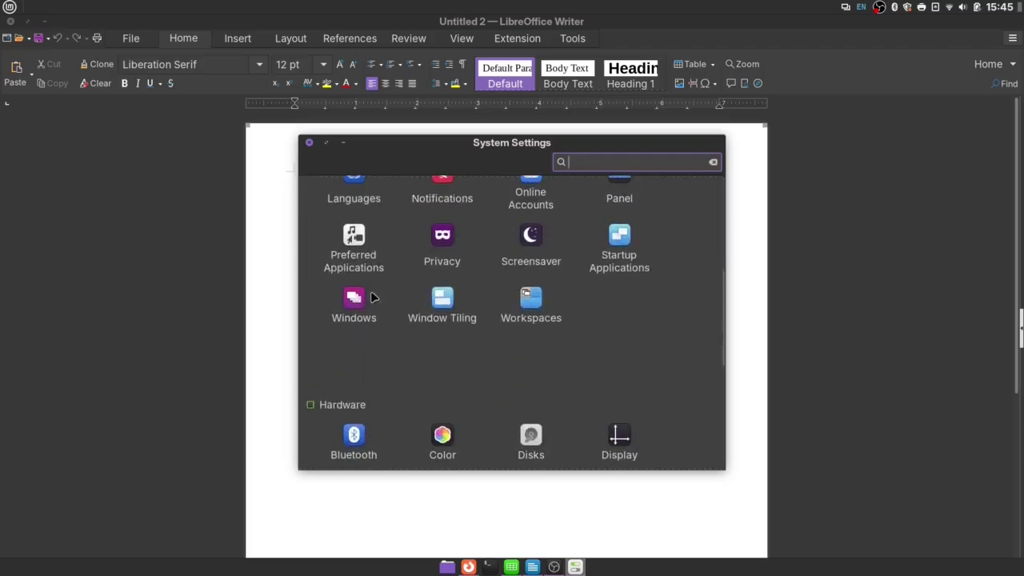
click(359, 300)
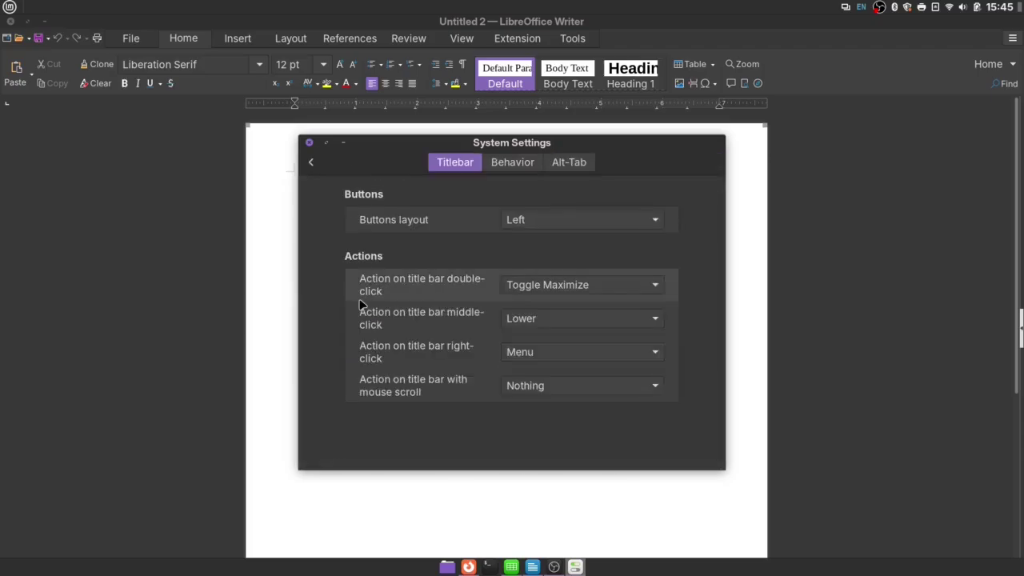
click(617, 227)
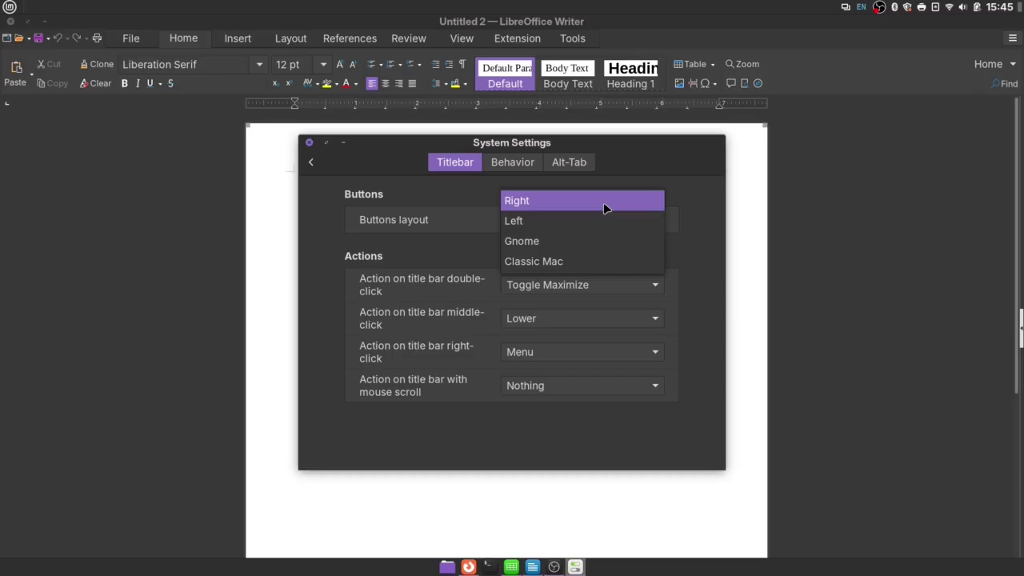
click(606, 208)
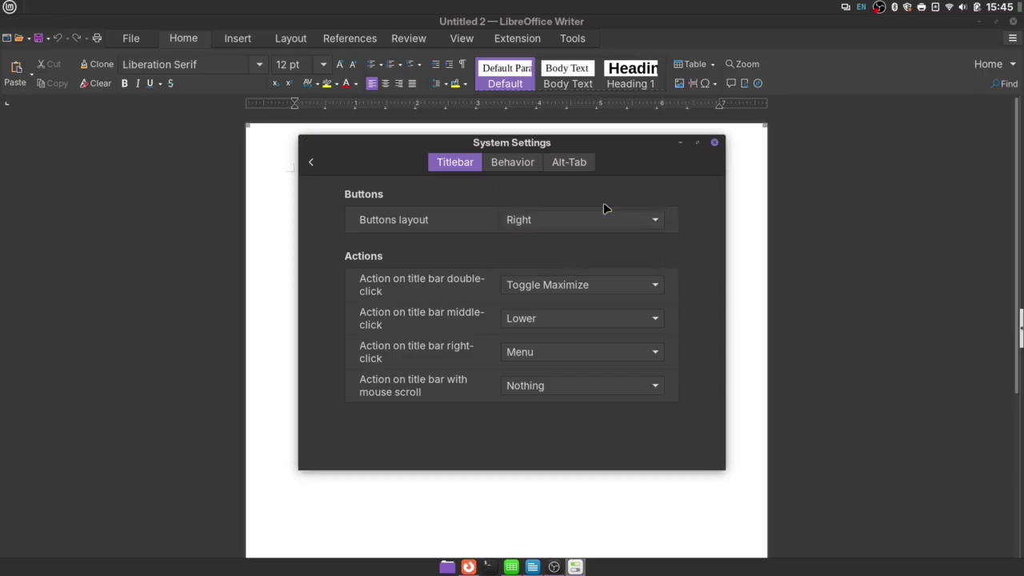
click(606, 213)
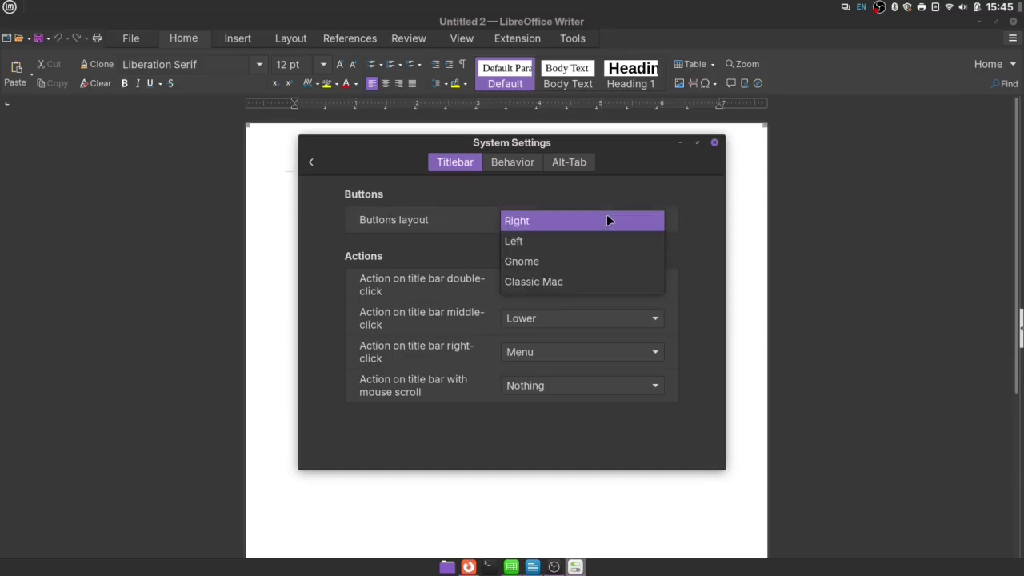
click(606, 282)
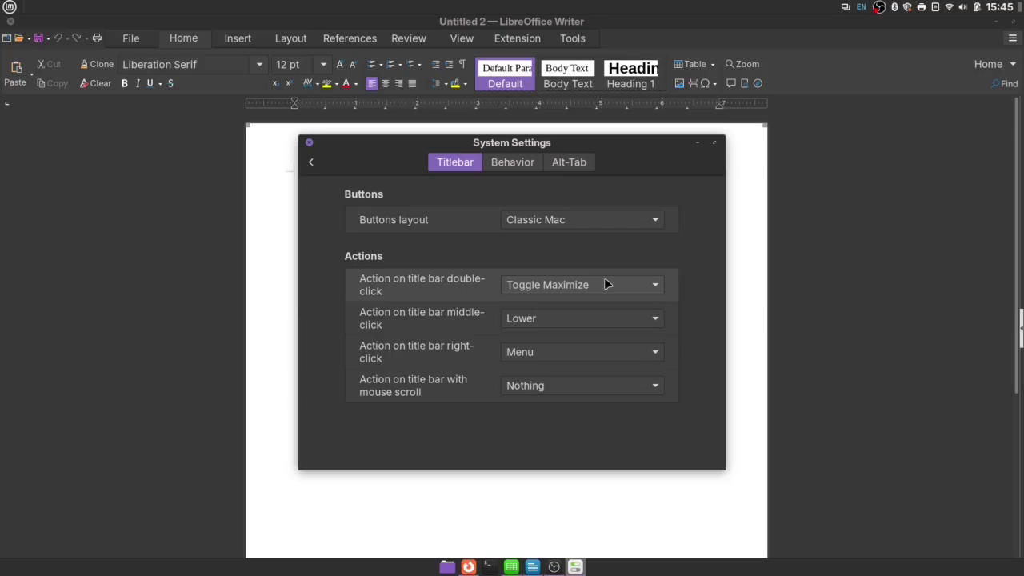
Step: Try the Gnome button layout, settle back on Left, and close System Settings
click(593, 221)
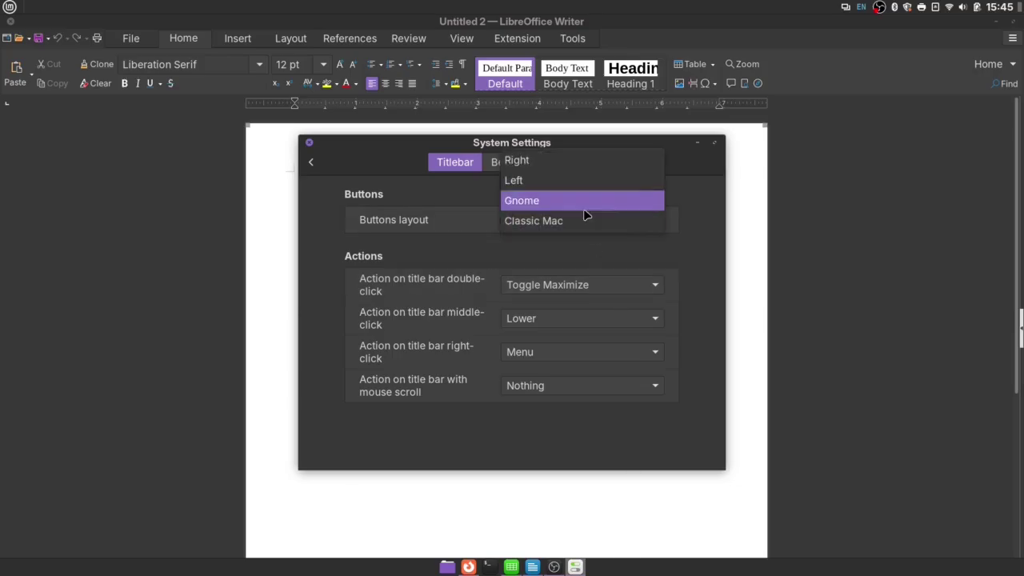
click(584, 209)
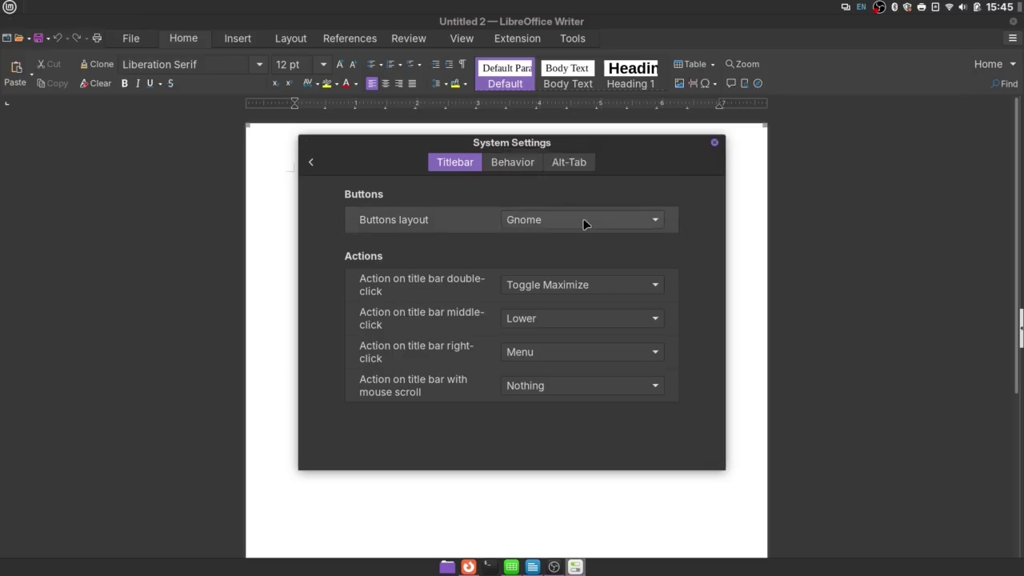
click(585, 220)
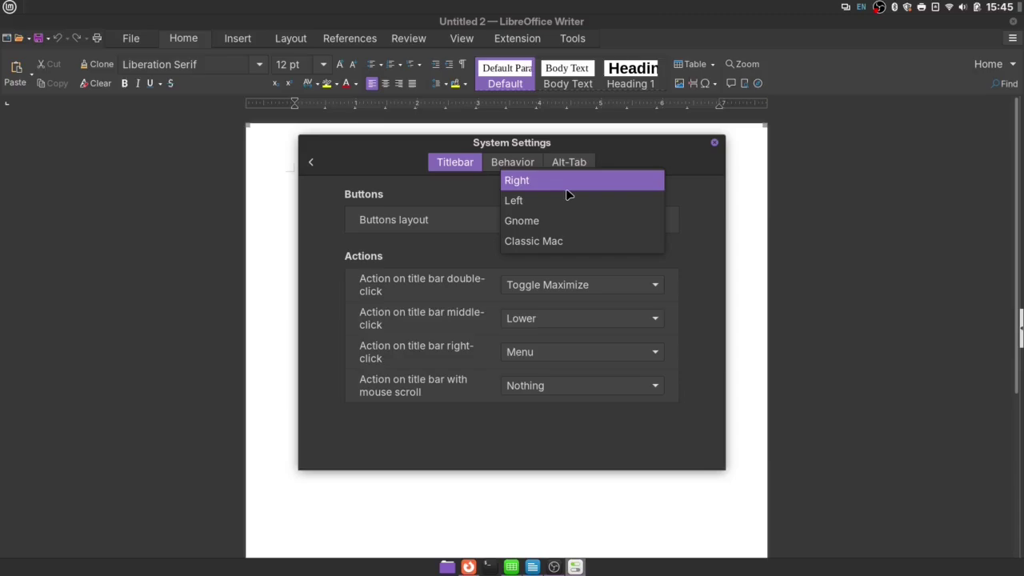
click(565, 203)
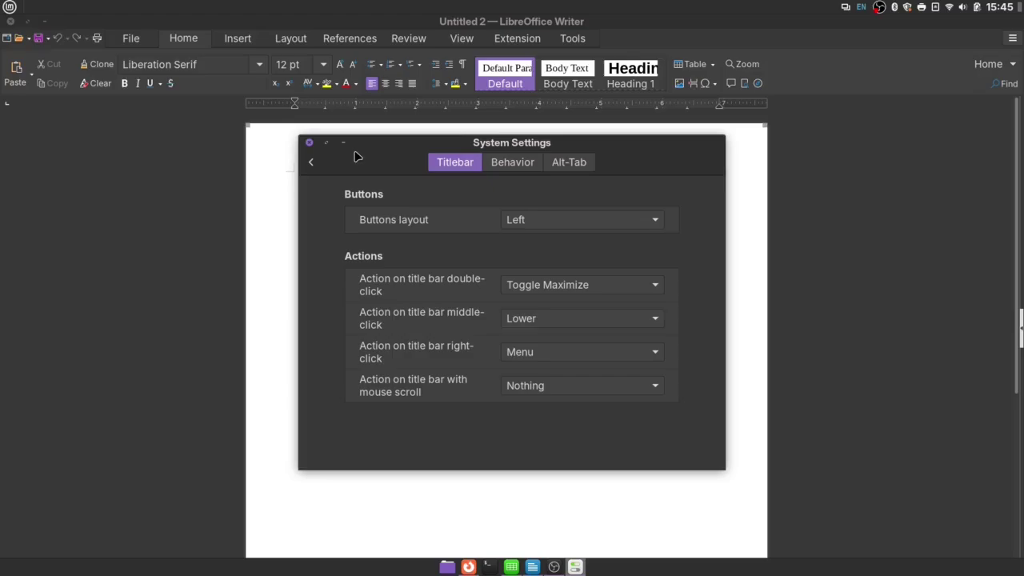
click(310, 143)
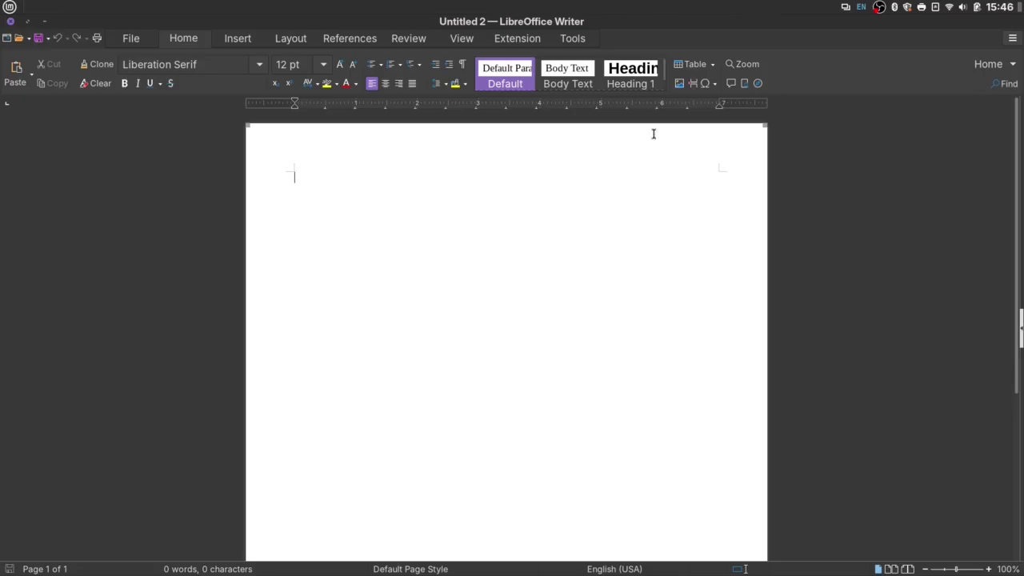
right_click(612, 12)
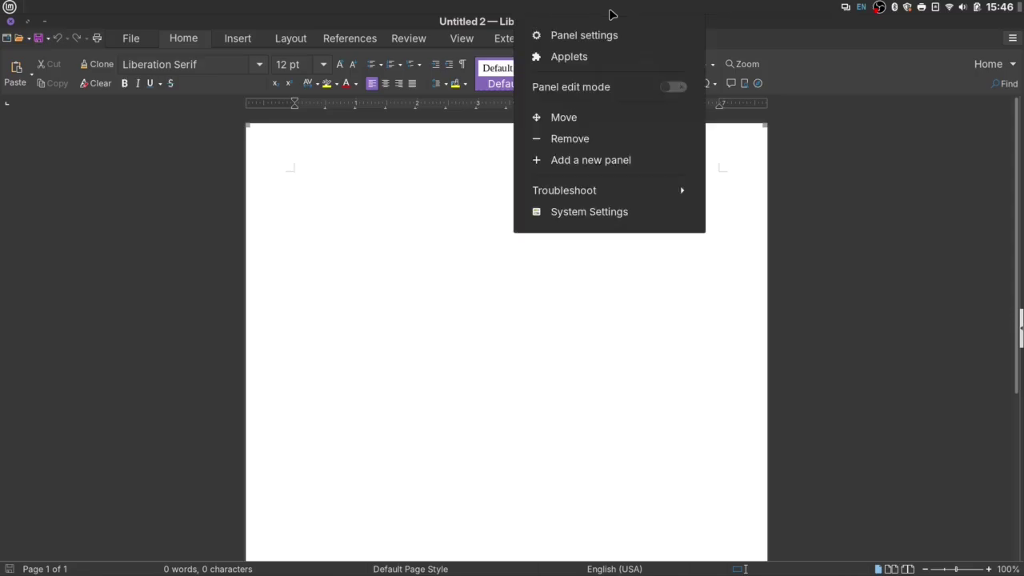
click(613, 35)
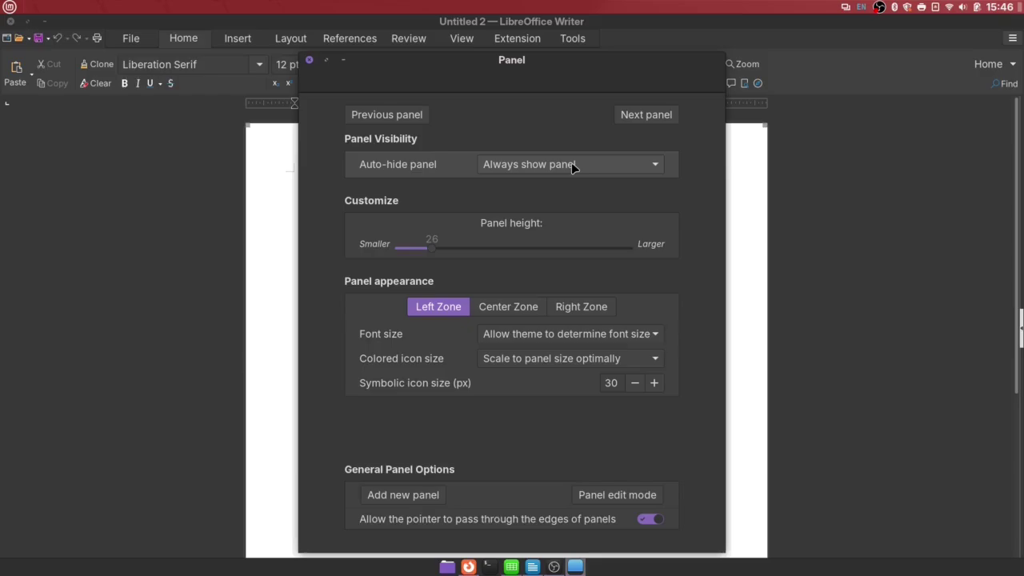
click(647, 114)
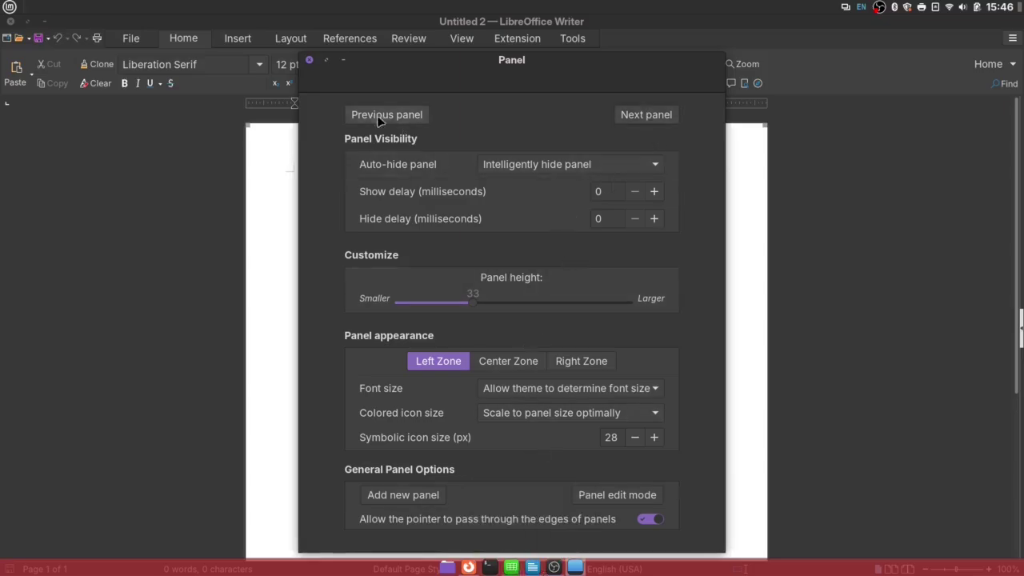
click(309, 60)
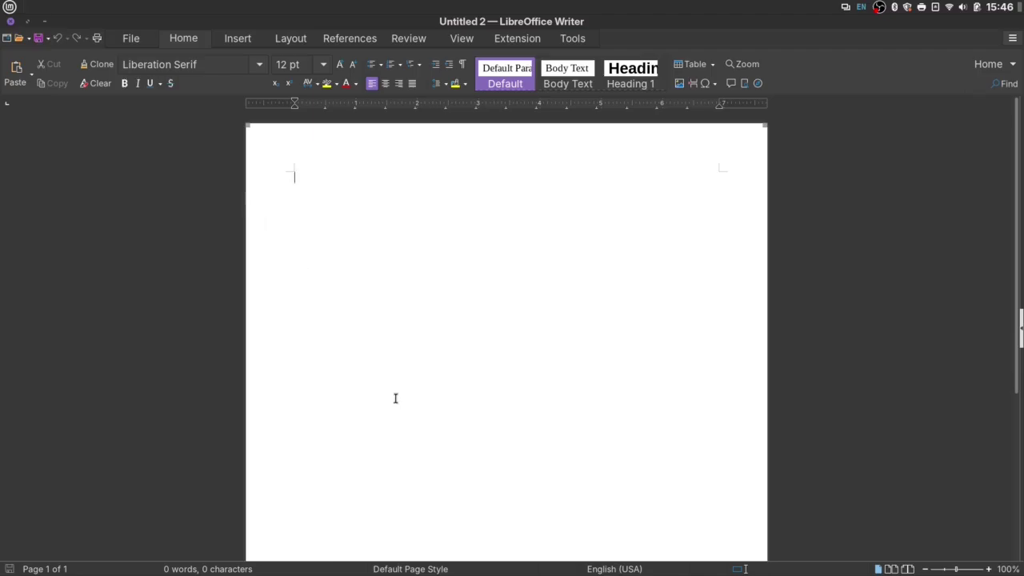
Step: Open the Applets manager from the panel, briefly switch to LibreOffice Calc, then return to Applets
mouse_move(499, 568)
right_click(430, 6)
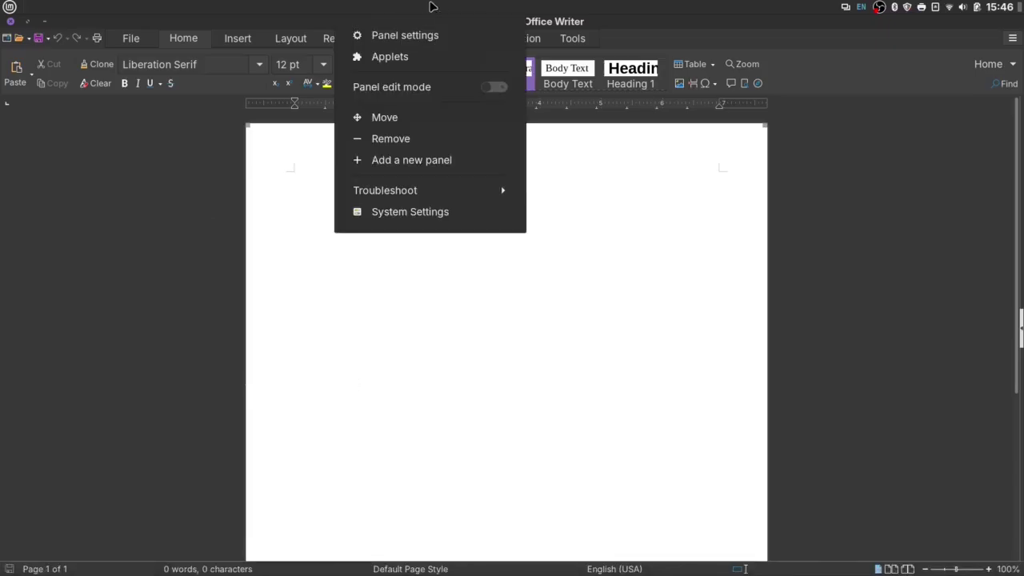
click(416, 57)
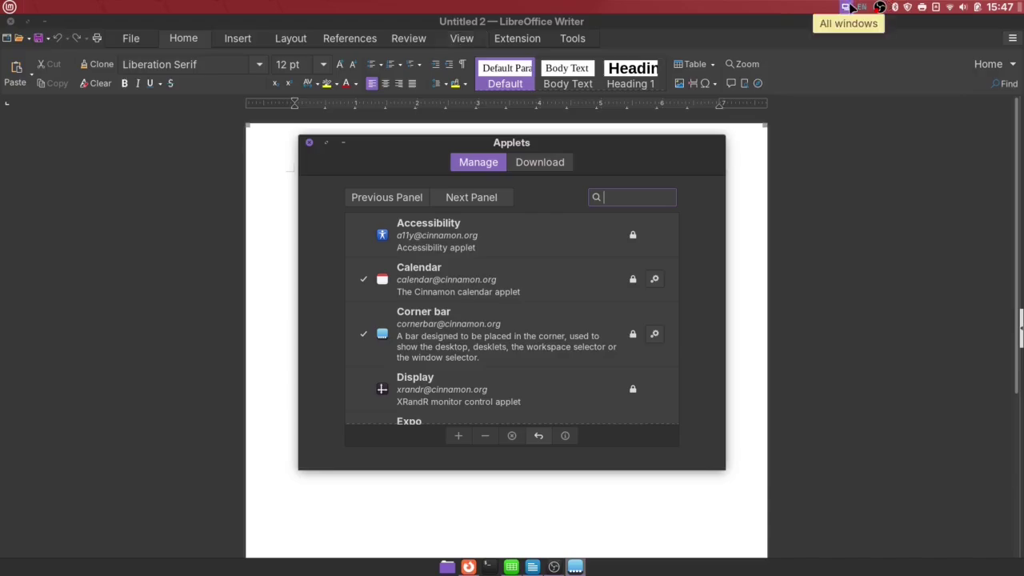
click(850, 7)
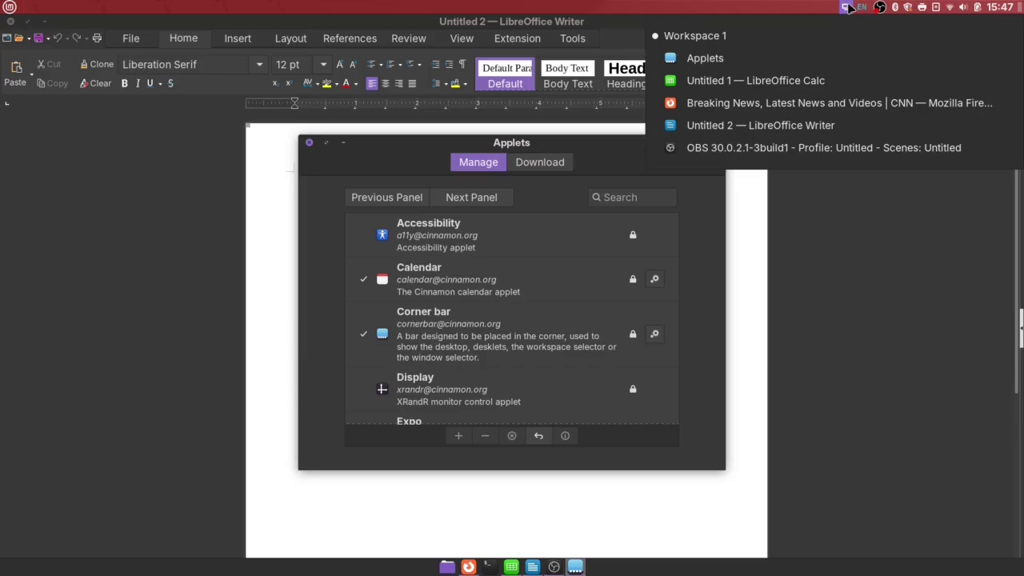
click(850, 8)
click(849, 9)
click(821, 82)
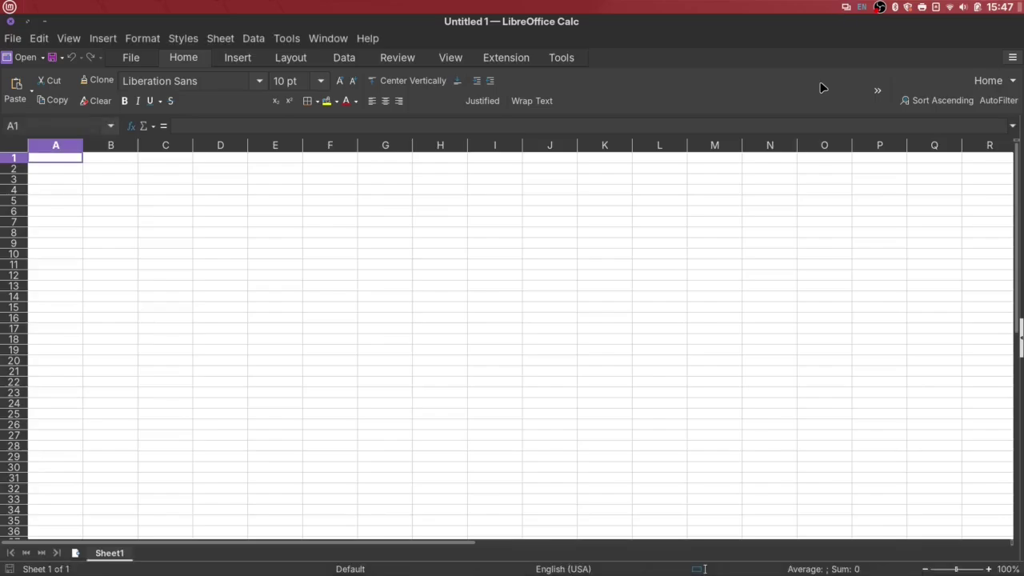
click(846, 6)
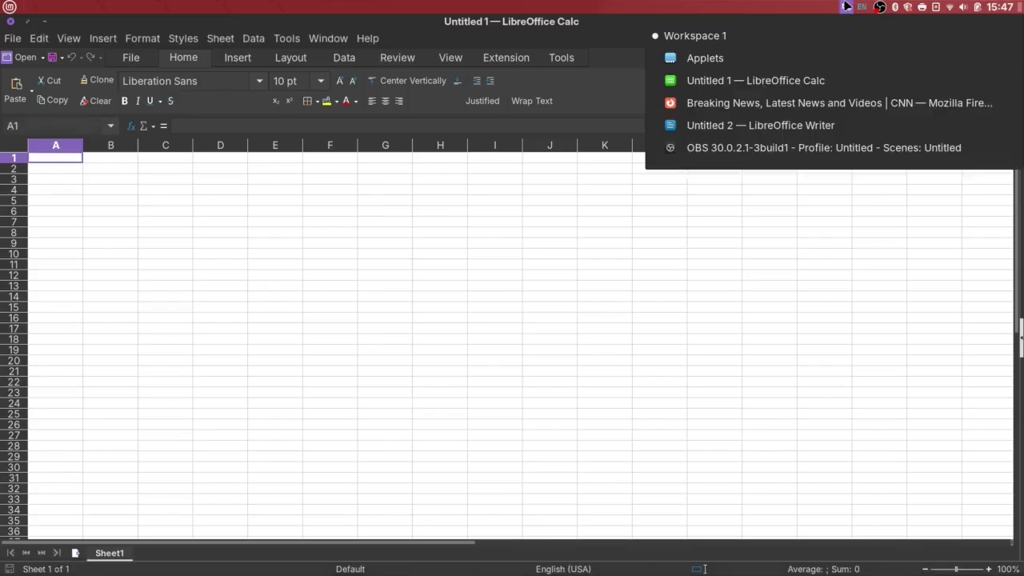
click(816, 60)
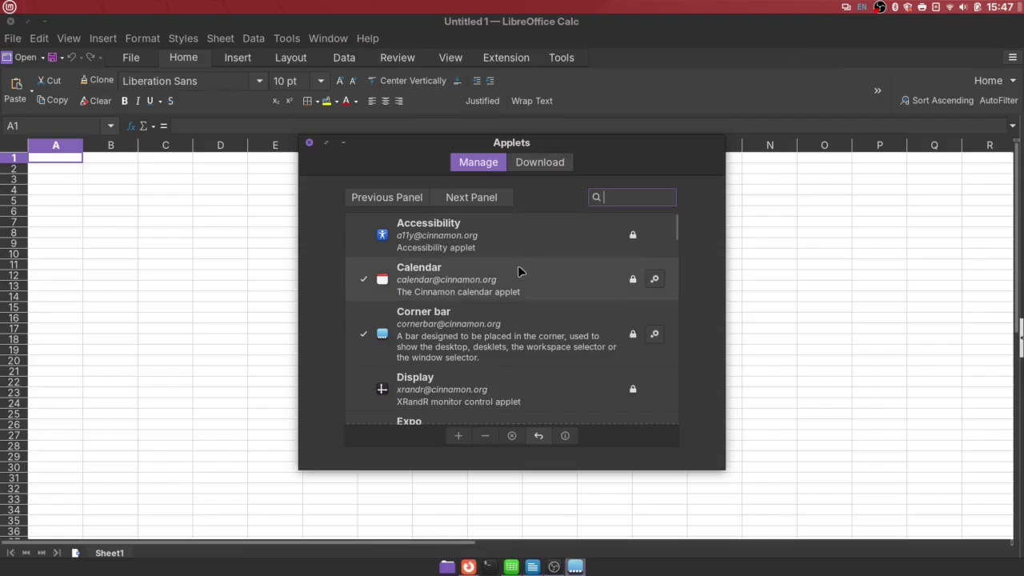
Step: Select the Windows Quick List applet and remove it from the panel
scroll(521, 272, down, 10)
scroll(517, 272, down, 10)
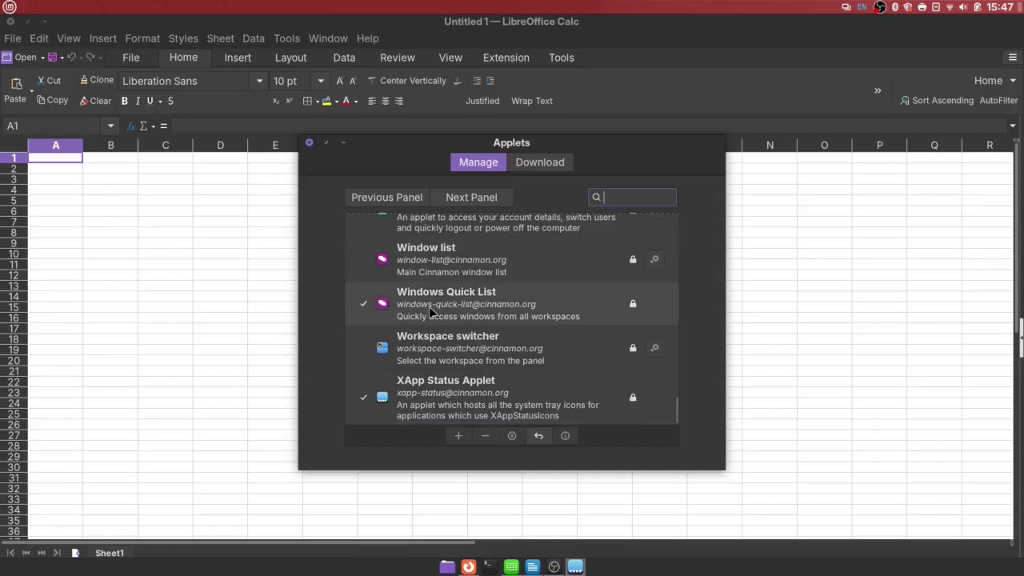
click(361, 307)
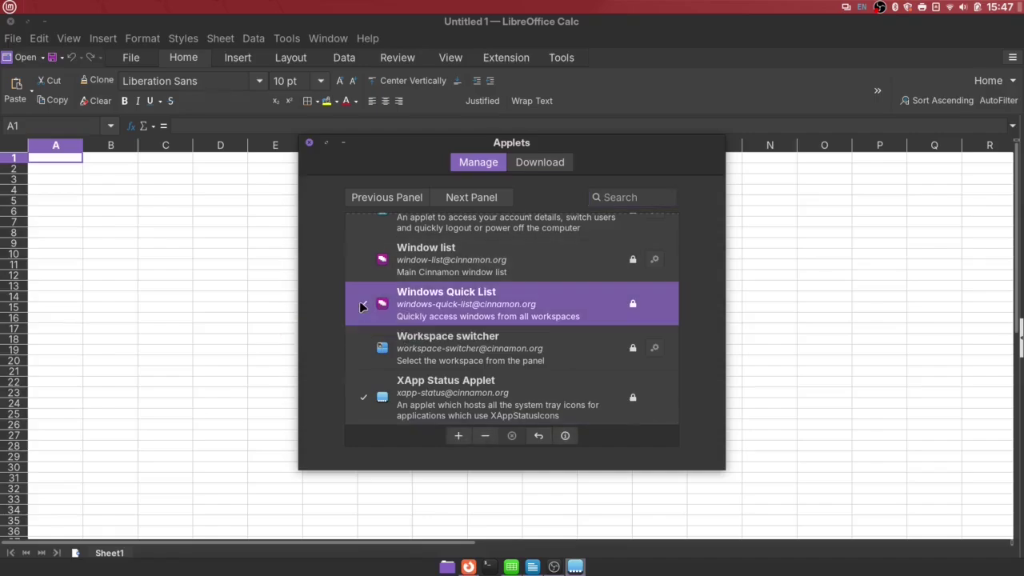
click(488, 438)
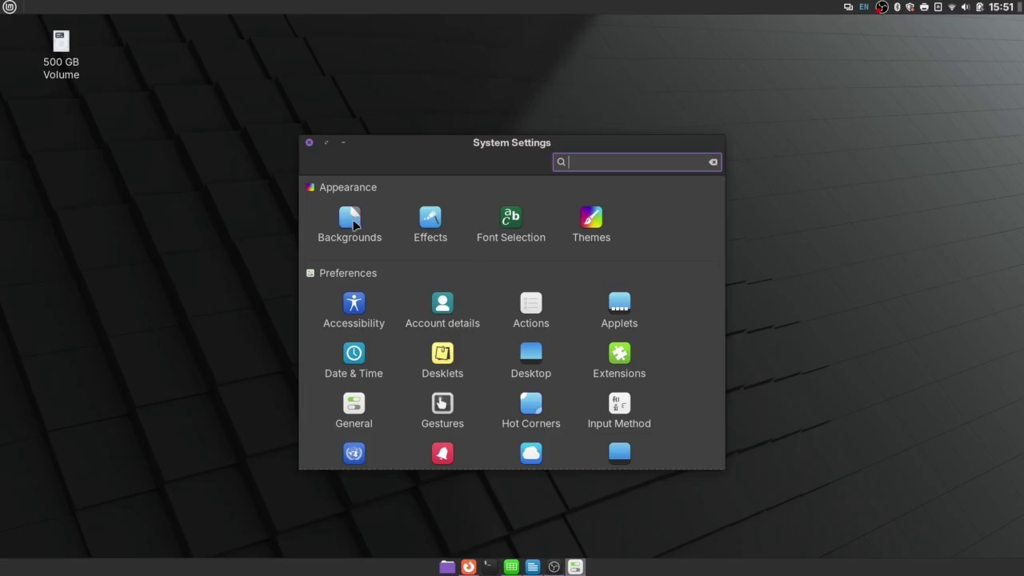
Step: Apply the Wilma collection's Moon Phases image as the desktop background, then close System Settings
click(352, 236)
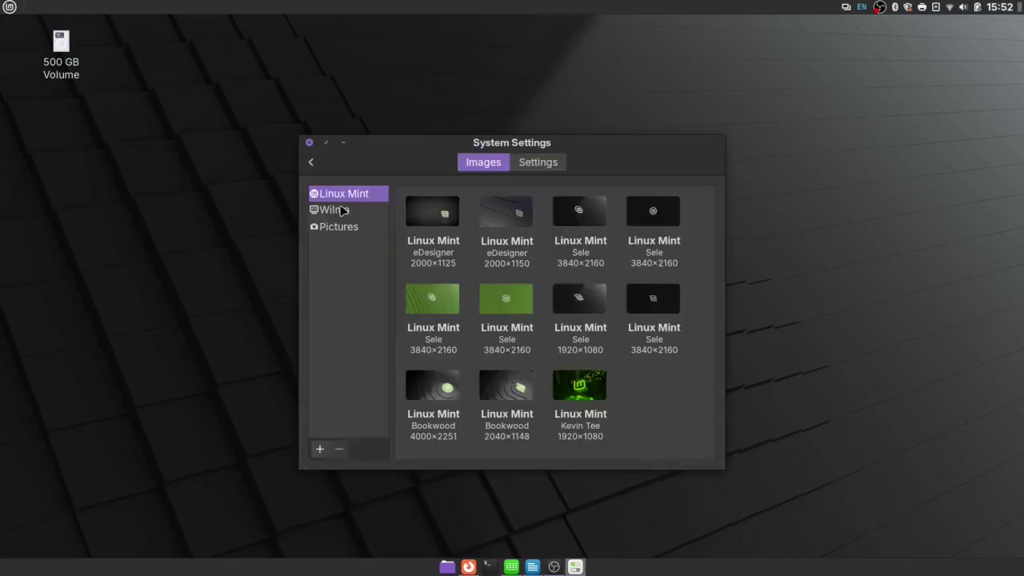
click(342, 209)
scroll(516, 268, down, 5)
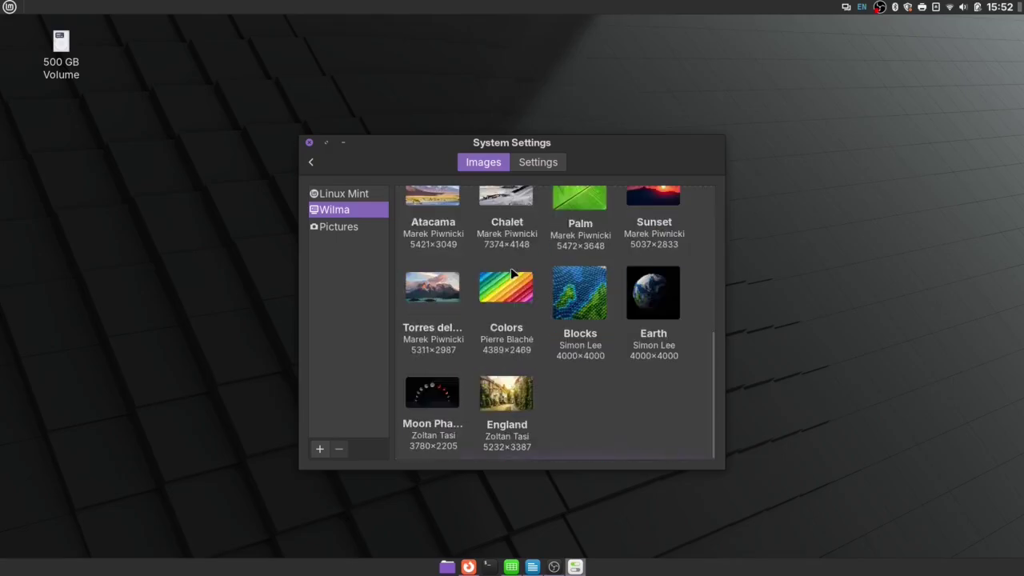
click(440, 398)
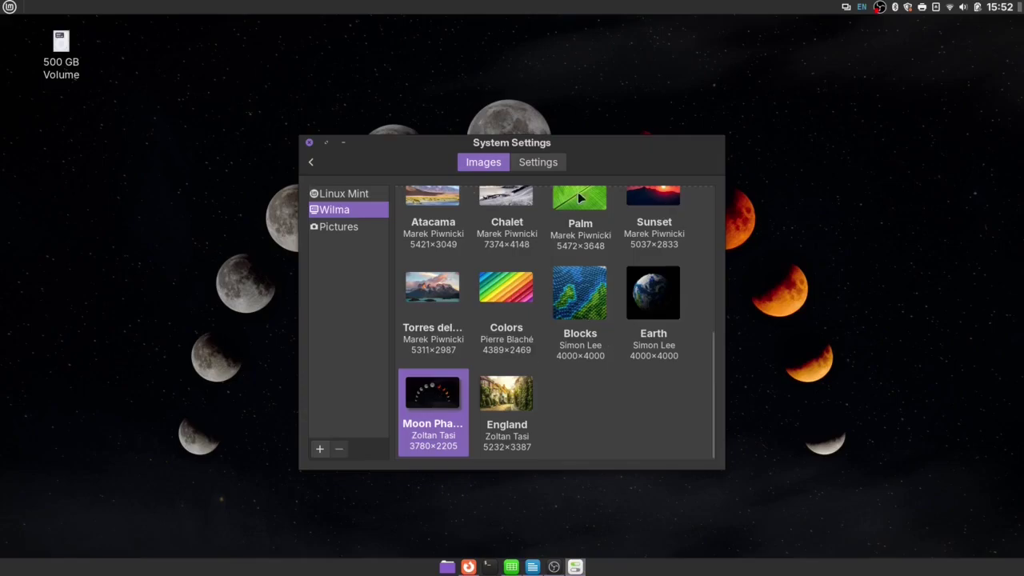
click(310, 144)
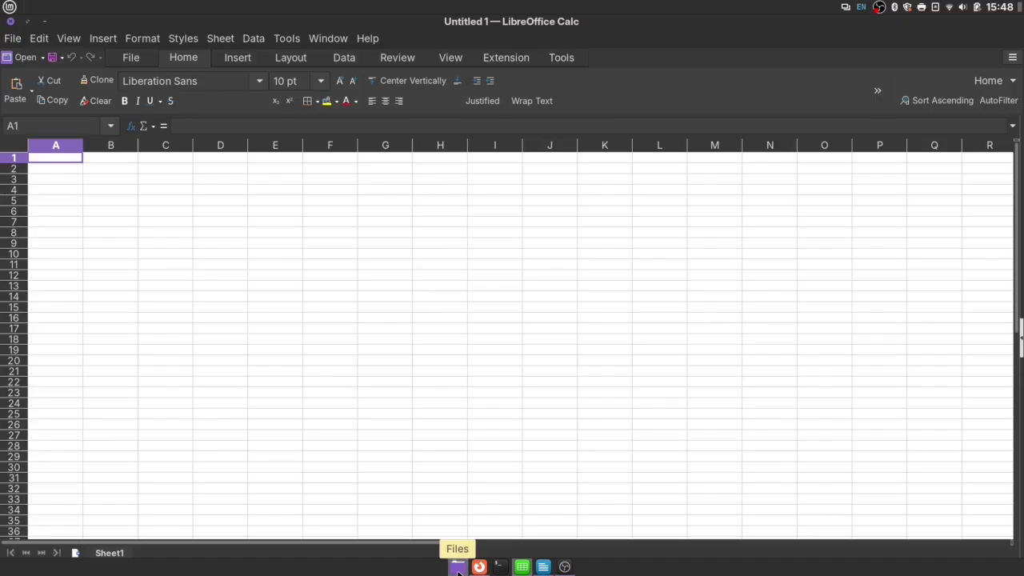
Step: Launch Nemo and browse the Desktop, Home, Videos and Pictures folders in turn
click(457, 567)
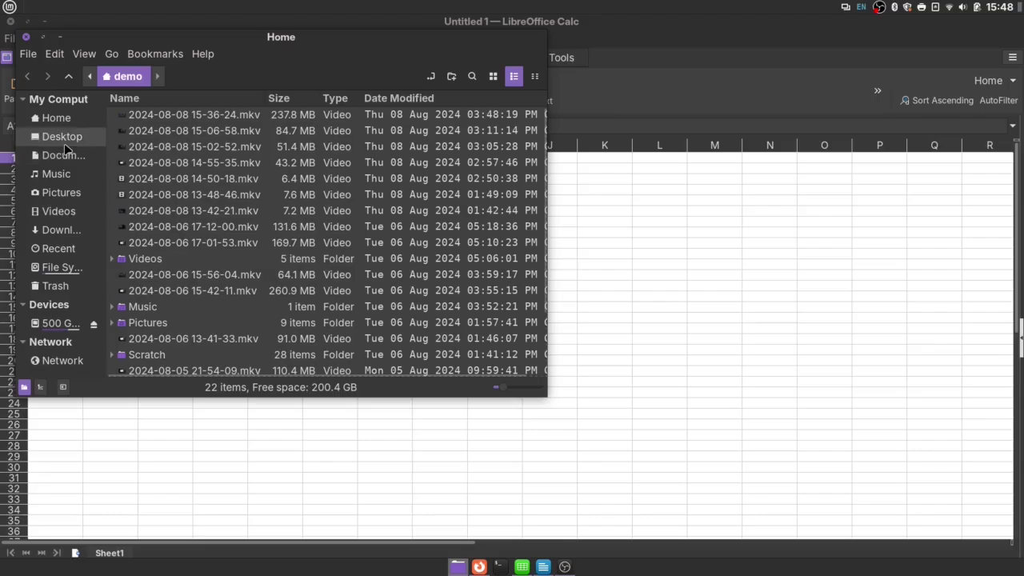
click(66, 144)
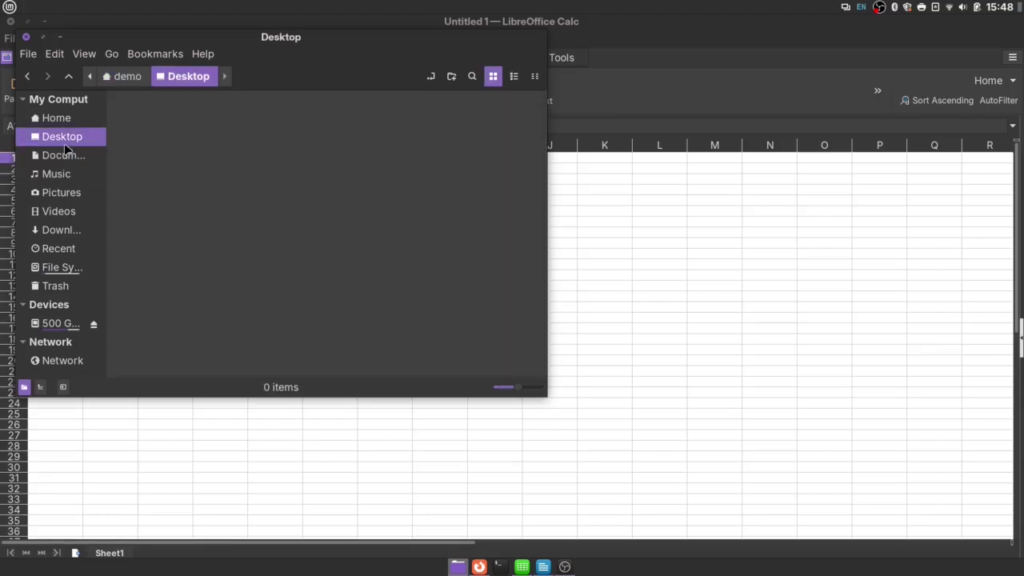
click(56, 119)
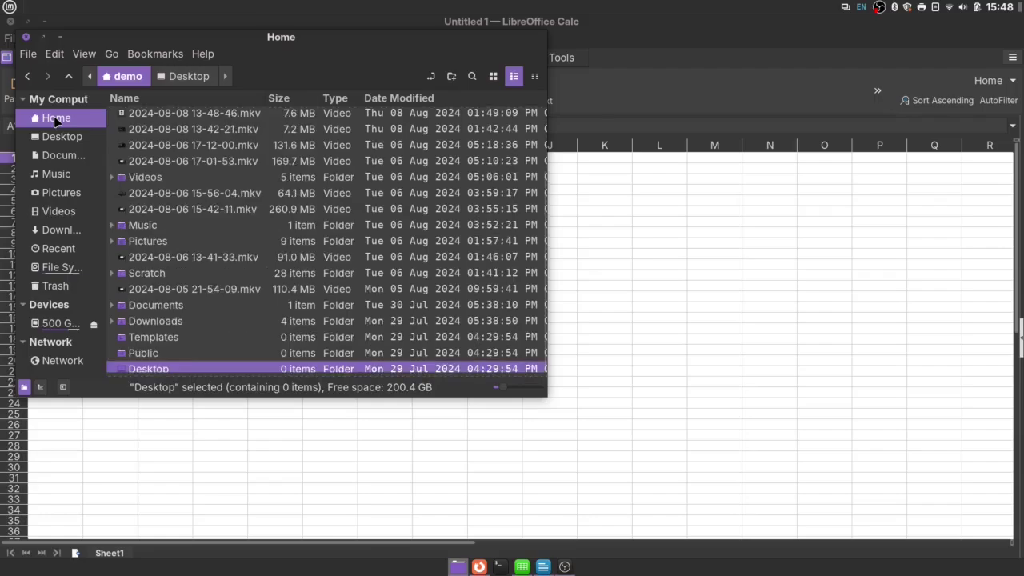
click(58, 210)
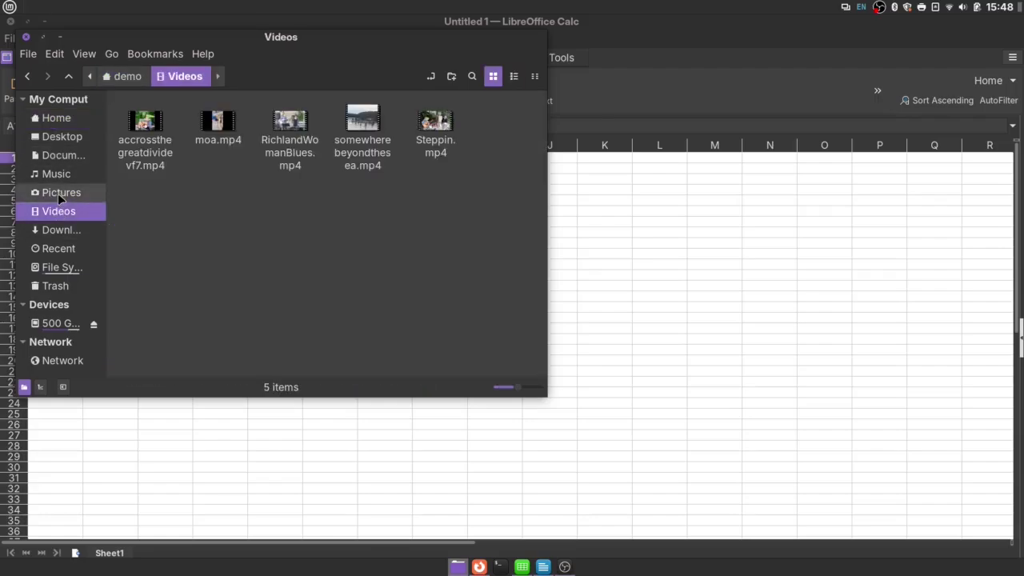
click(58, 193)
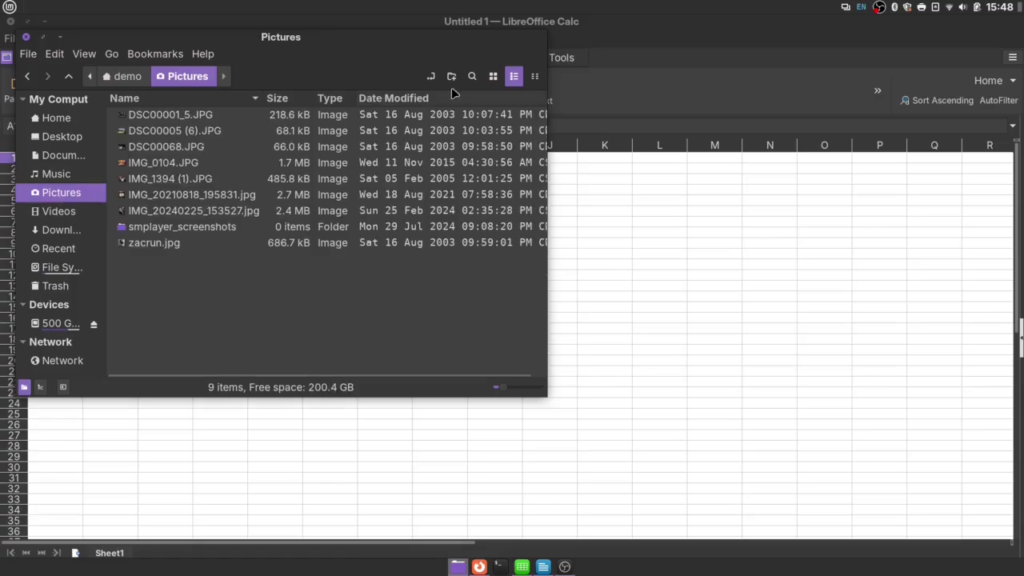
Step: View the Pictures folder as thumbnails, scroll through it, then return to list view
click(494, 77)
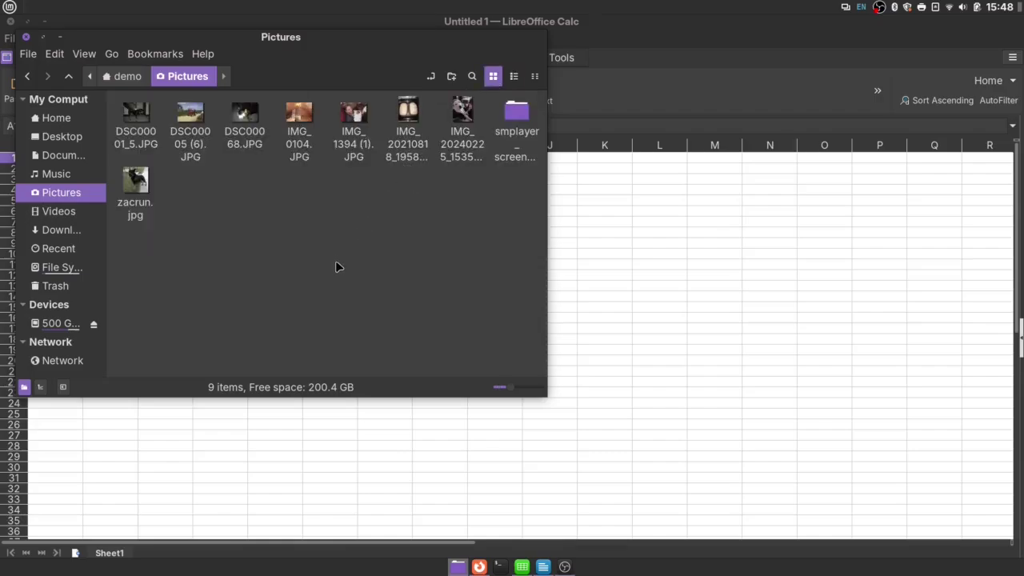
scroll(336, 266, up, 3)
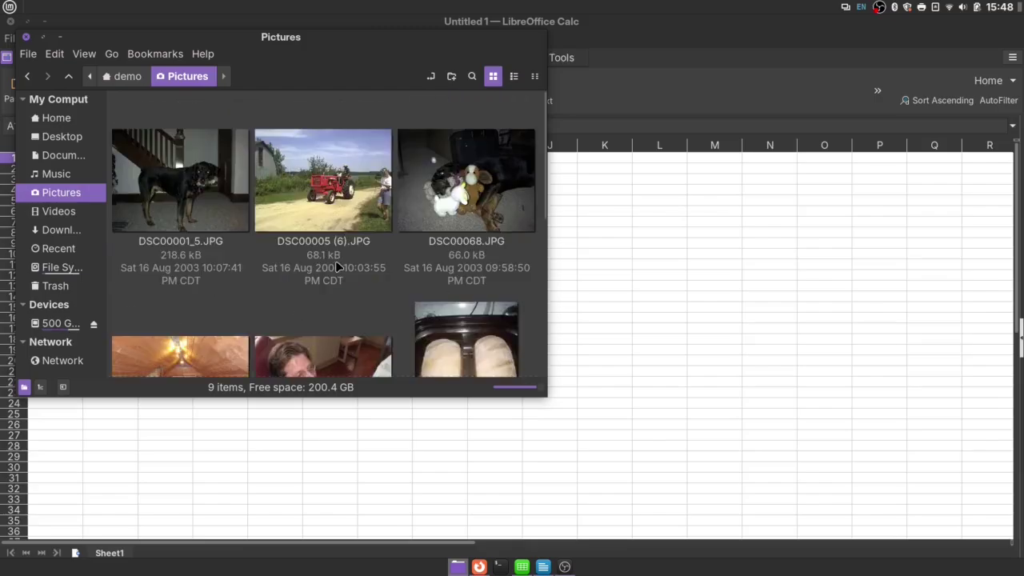
scroll(336, 267, down, 4)
scroll(336, 267, up, 4)
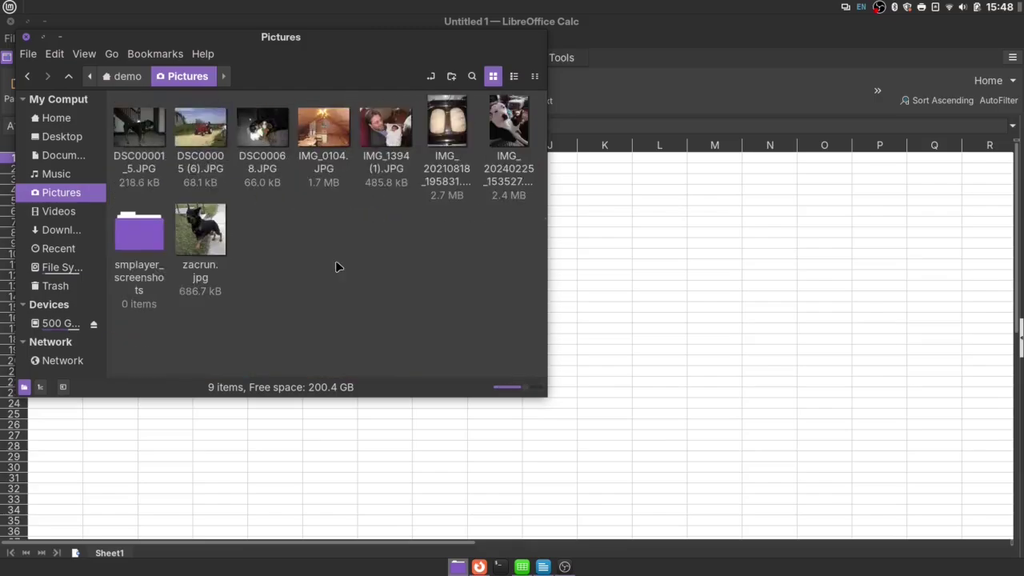
scroll(337, 267, down, 2)
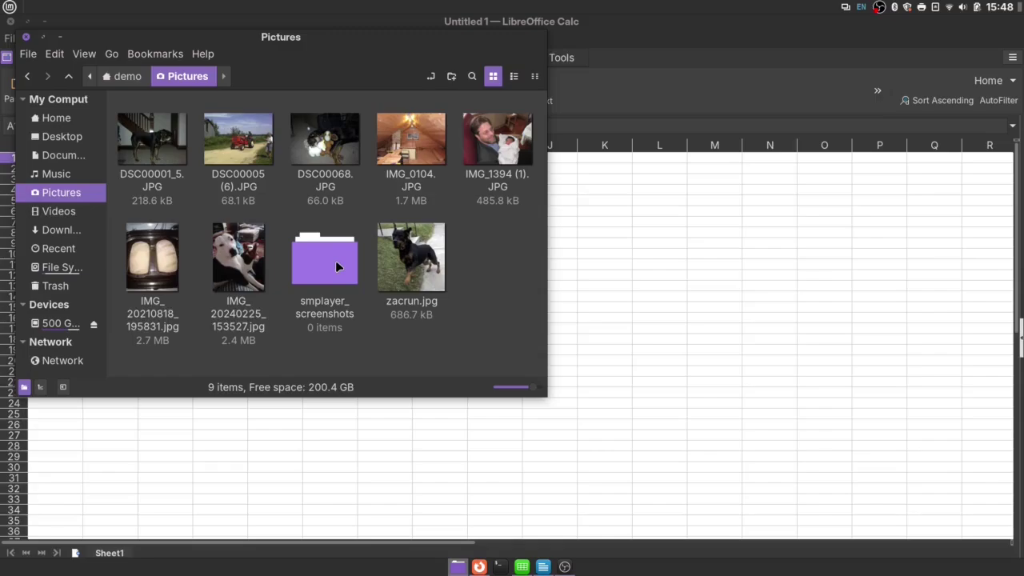
scroll(337, 267, down, 1)
click(513, 76)
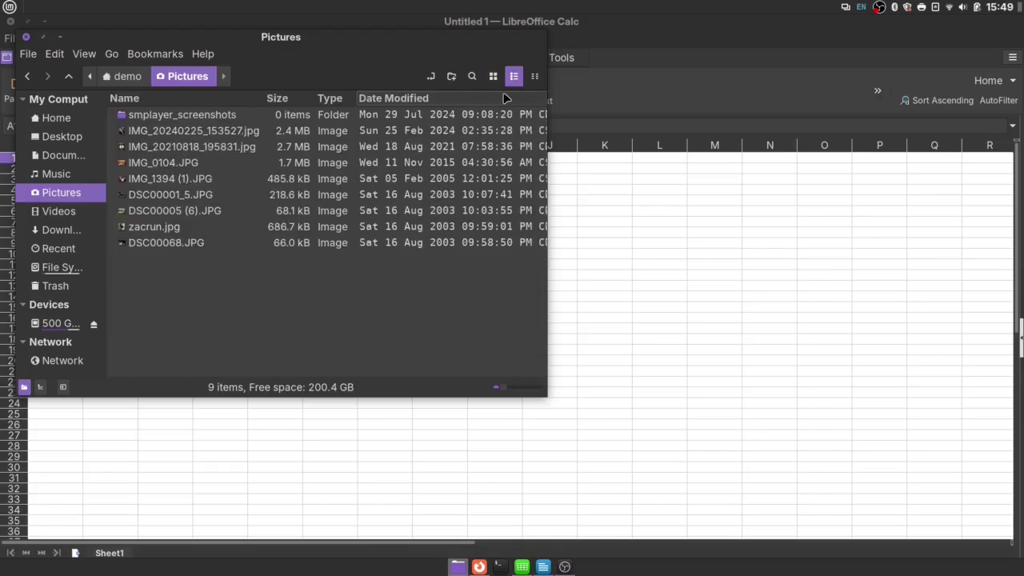
Step: Split Nemo with F3 and copy IMG_0104.JPG from Pictures into the 500 GB Volume's home/wwb folder
key(F3)
click(56, 323)
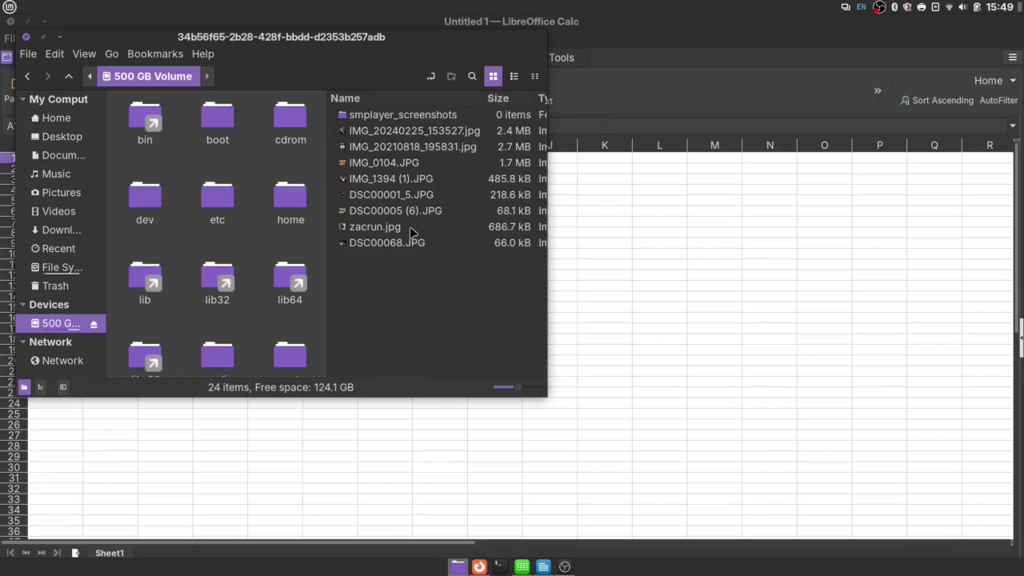
double_click(291, 196)
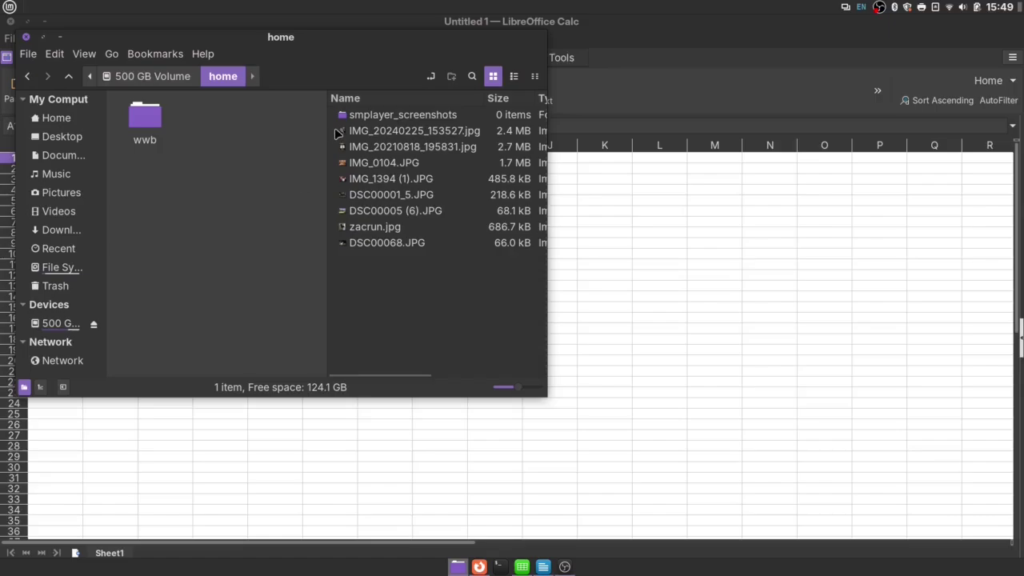
double_click(152, 117)
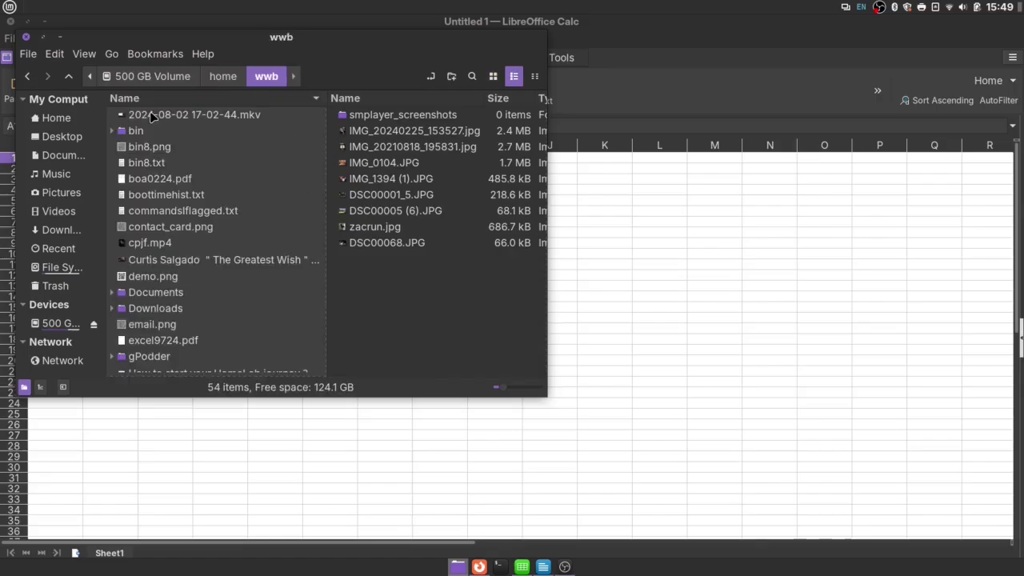
click(344, 166)
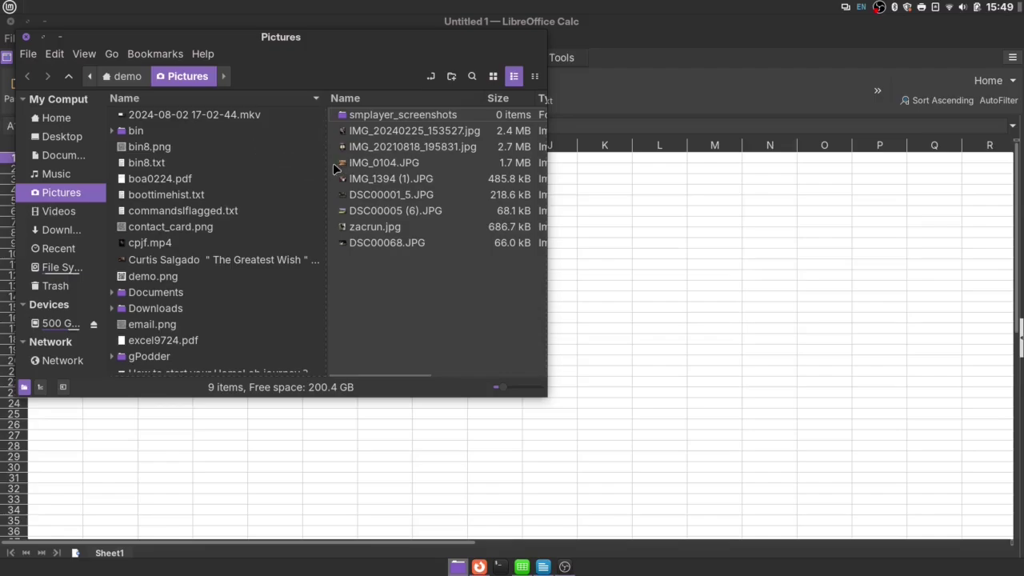
drag(344, 166, 280, 160)
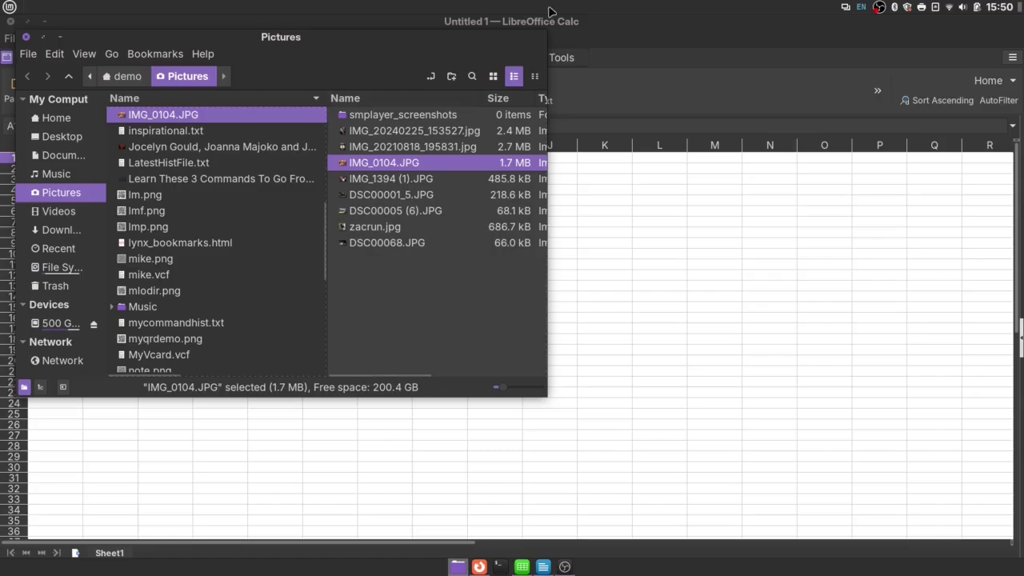
Step: Open Nemo's file search panel on the Pictures folder
click(472, 77)
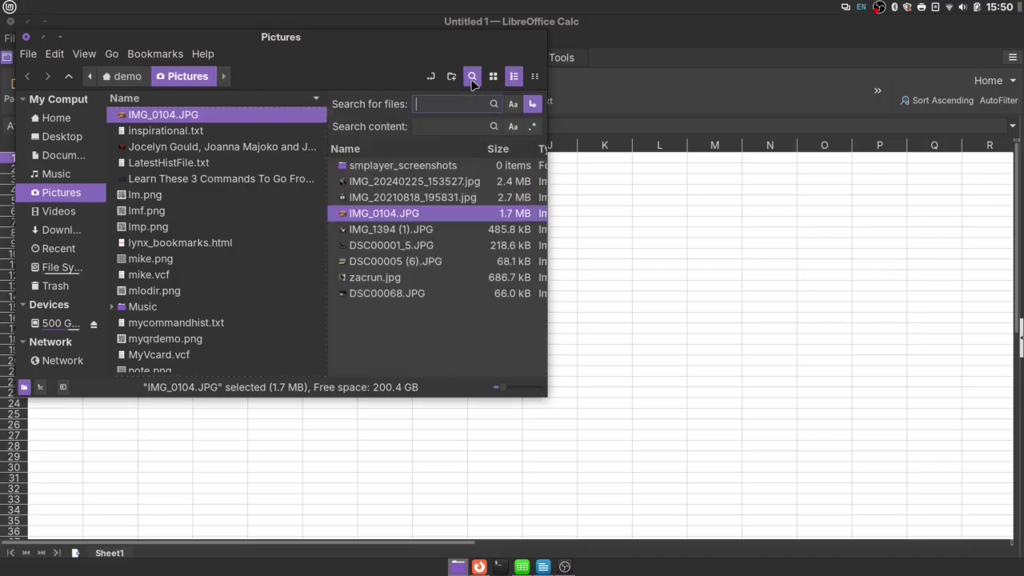